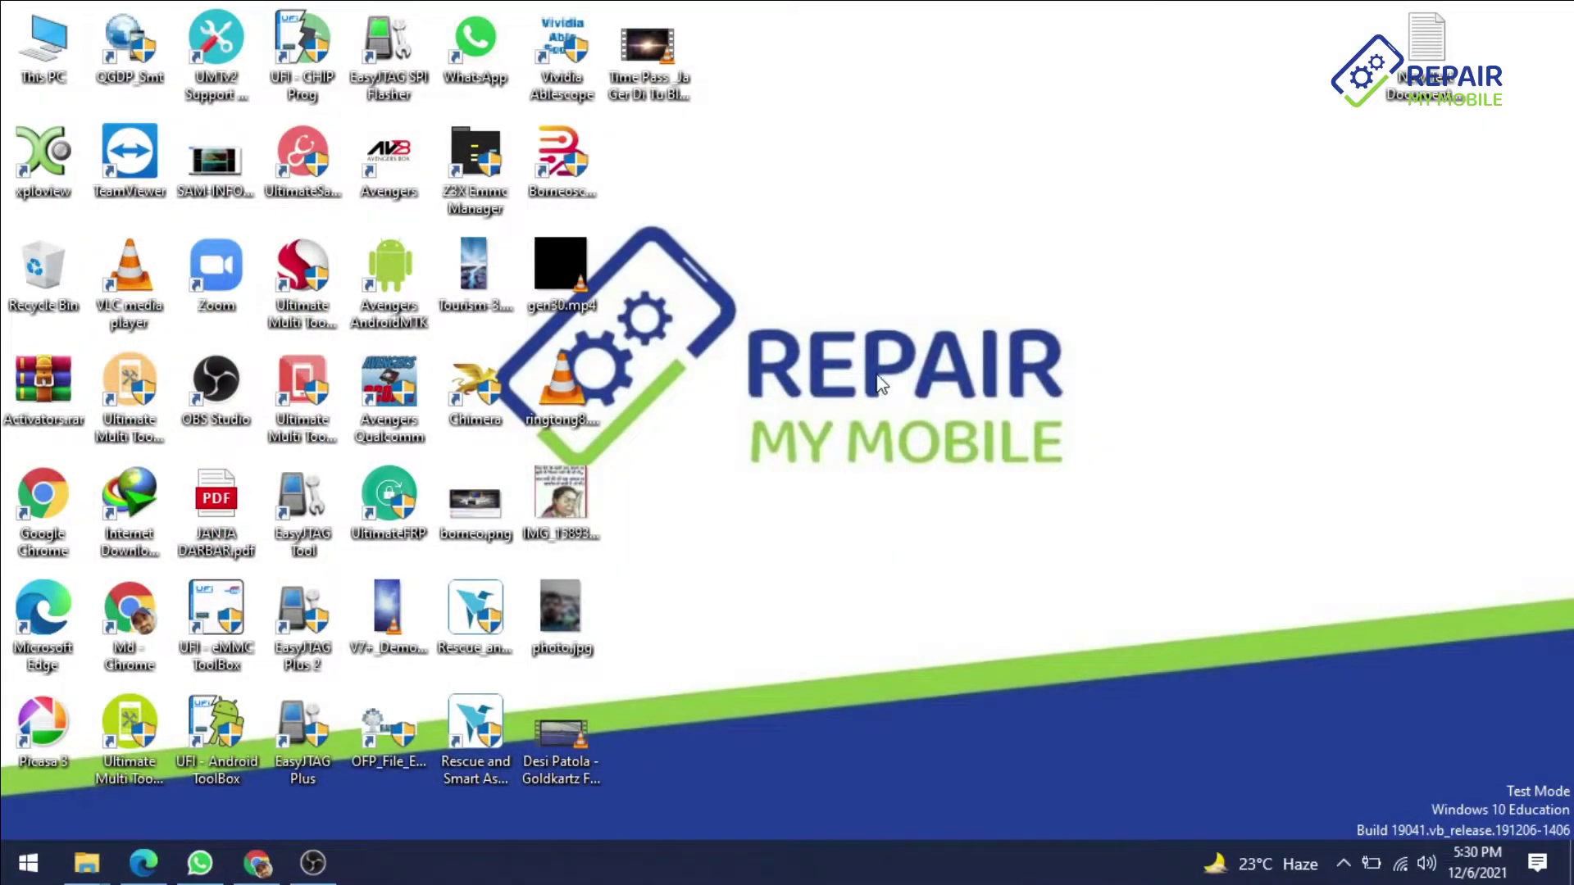
Refresh the desktop, then launch the QcFire shortcut pointing to C:\UMTool\QcFire.
right_click(829, 311)
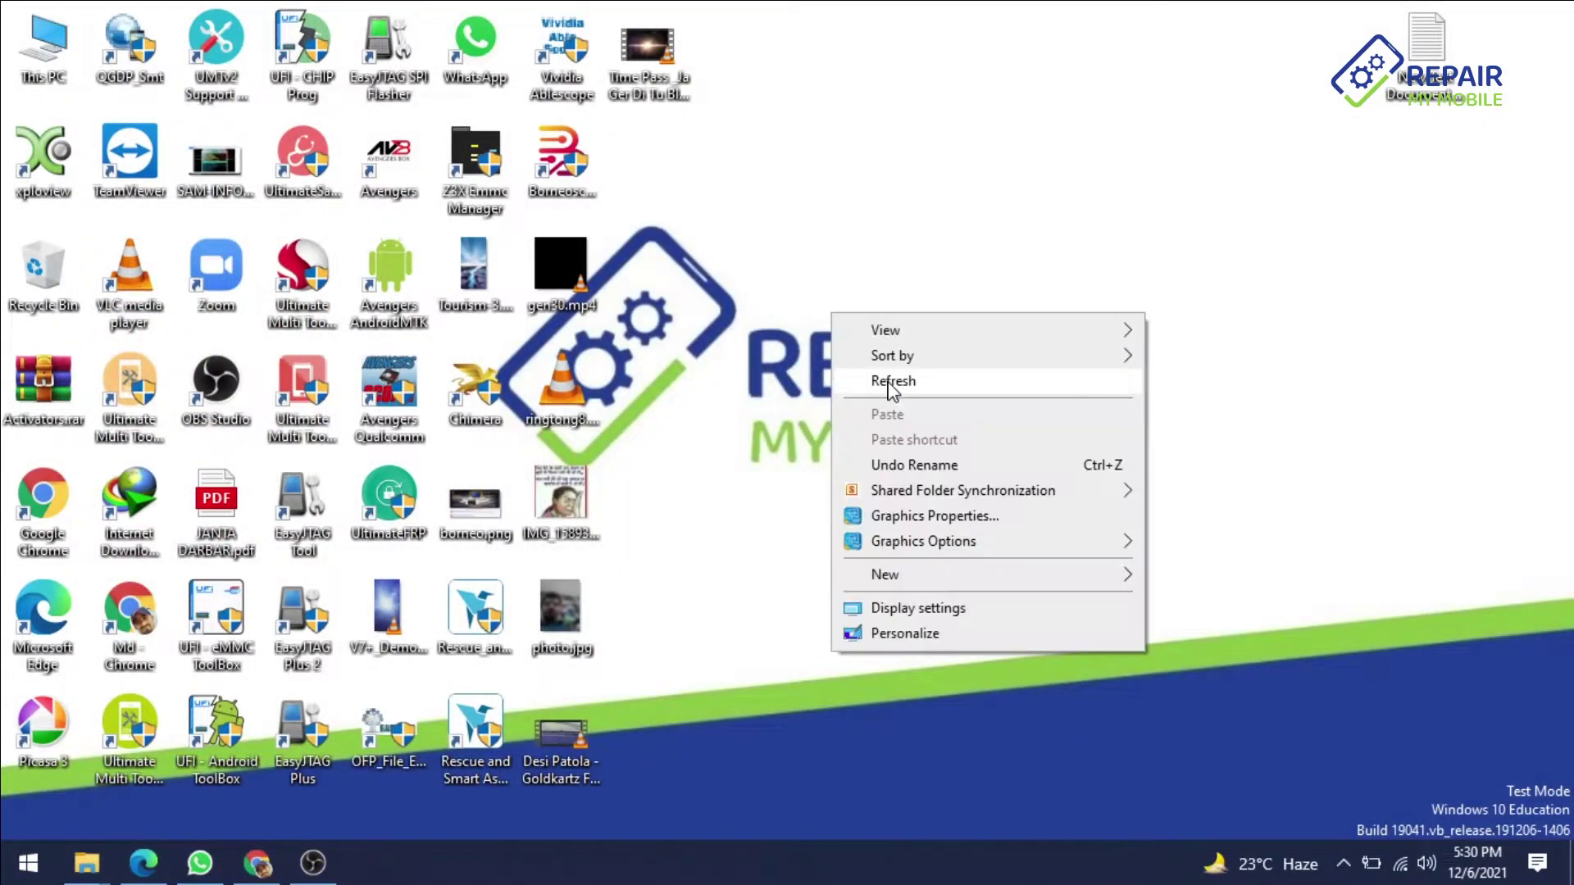
left_click(869, 380)
double_click(306, 300)
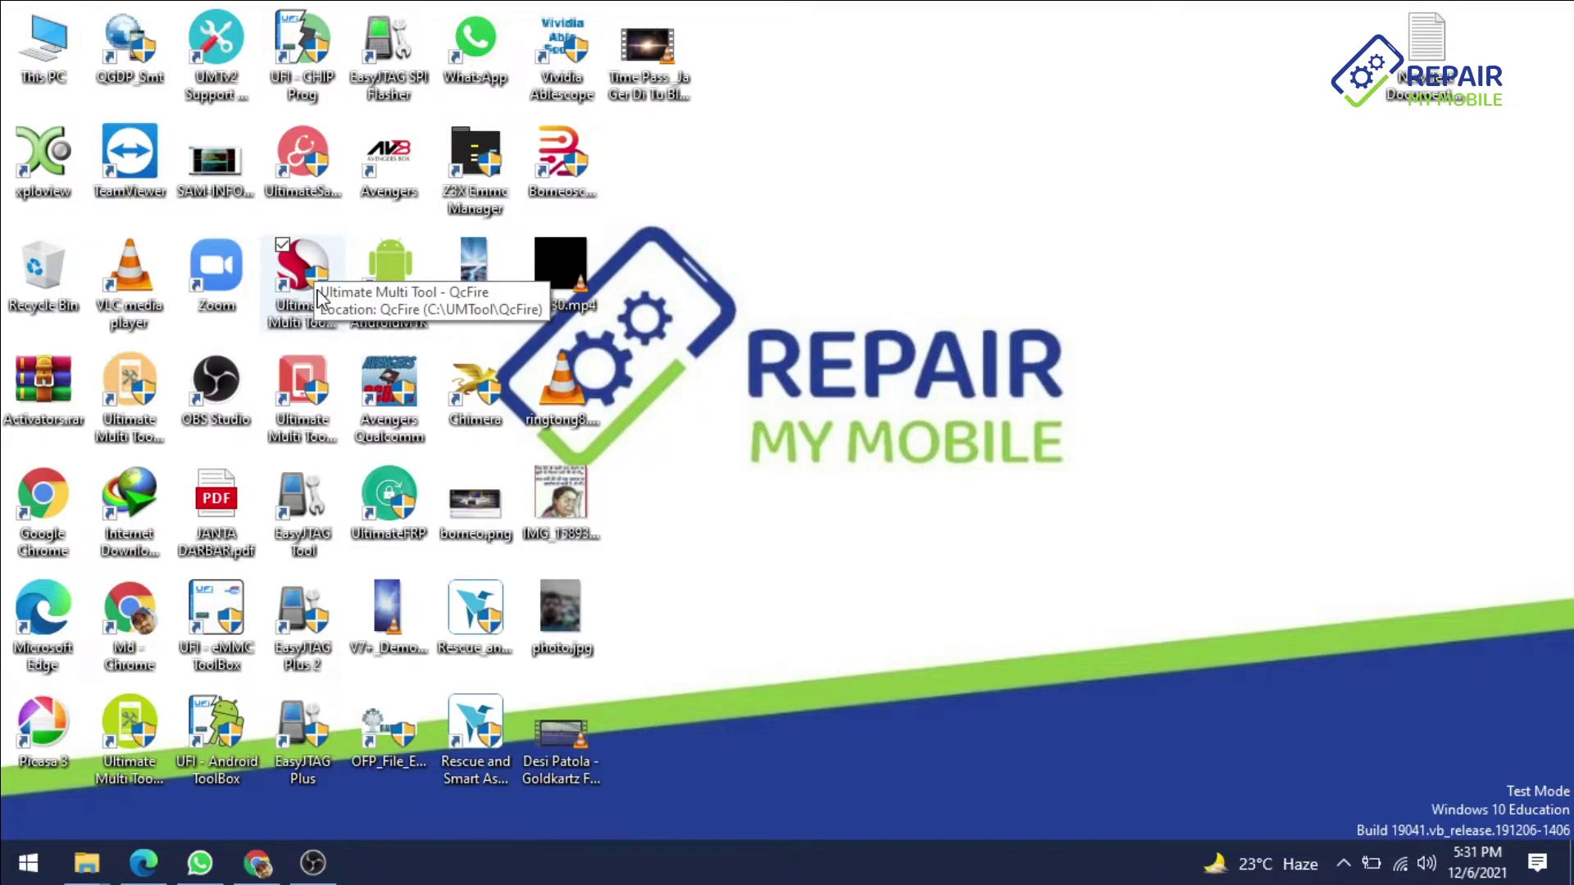
left_click(300, 311)
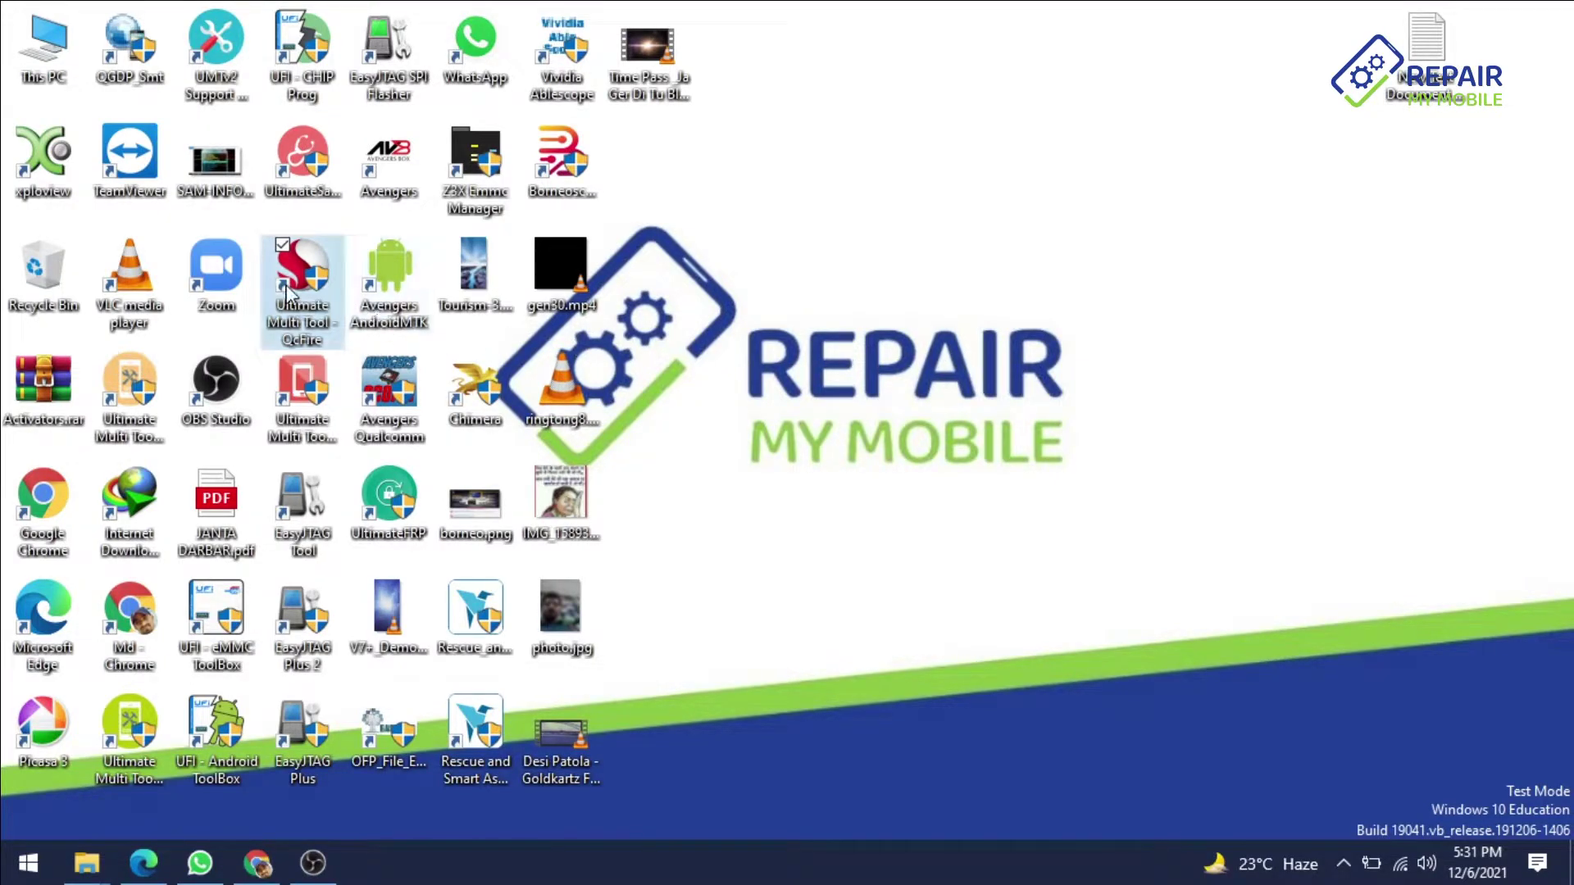
Start QcFire v7.4 and enable the Program option on the Flasher tab.
double_click(287, 291)
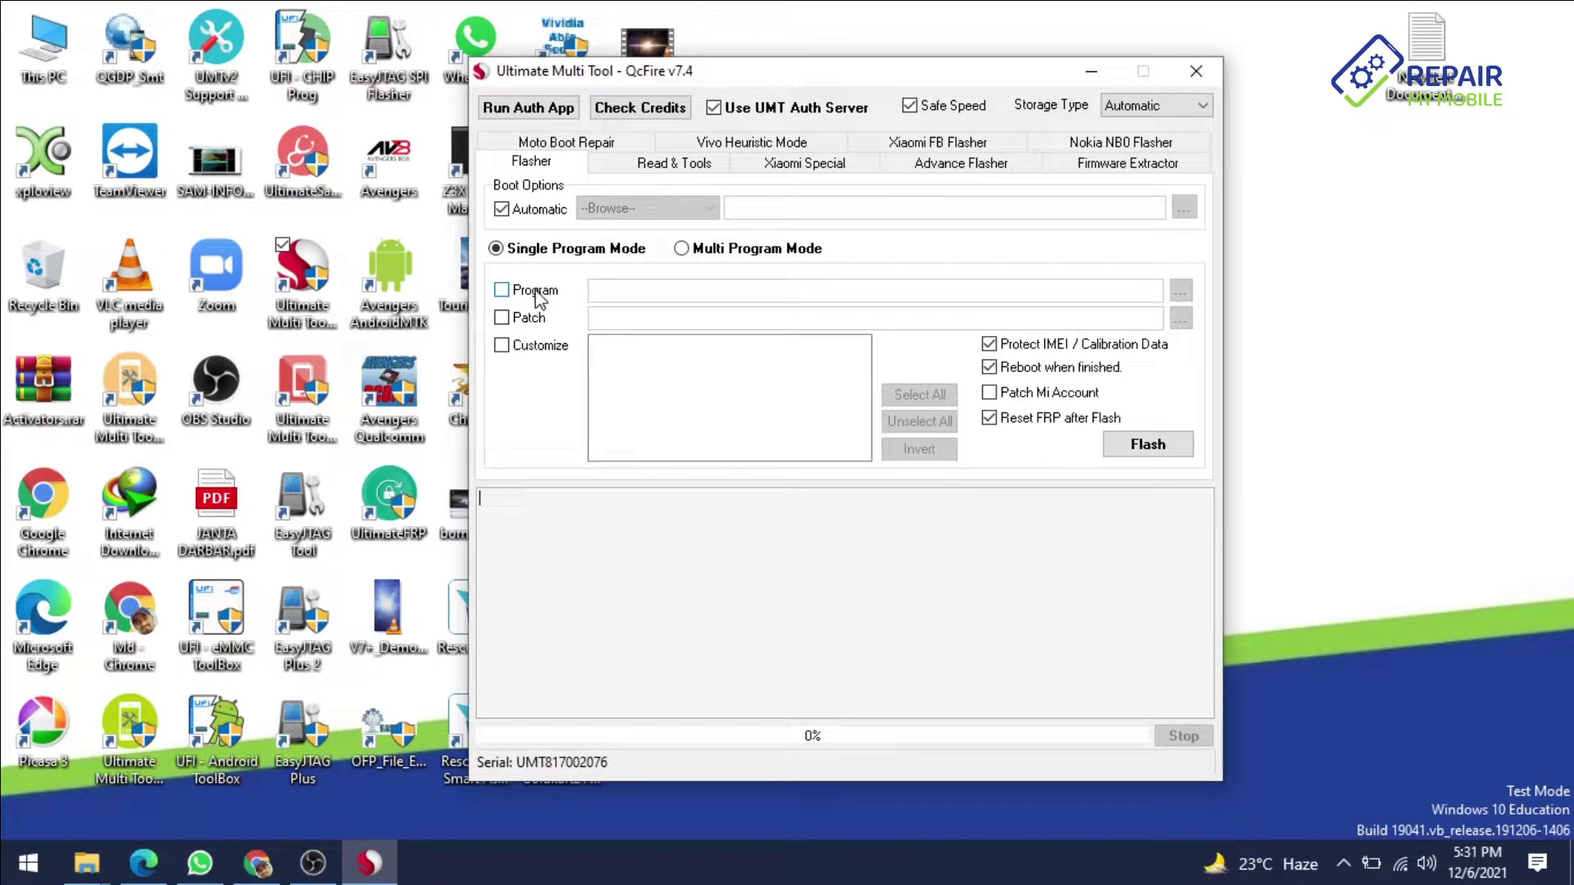
left_click(502, 290)
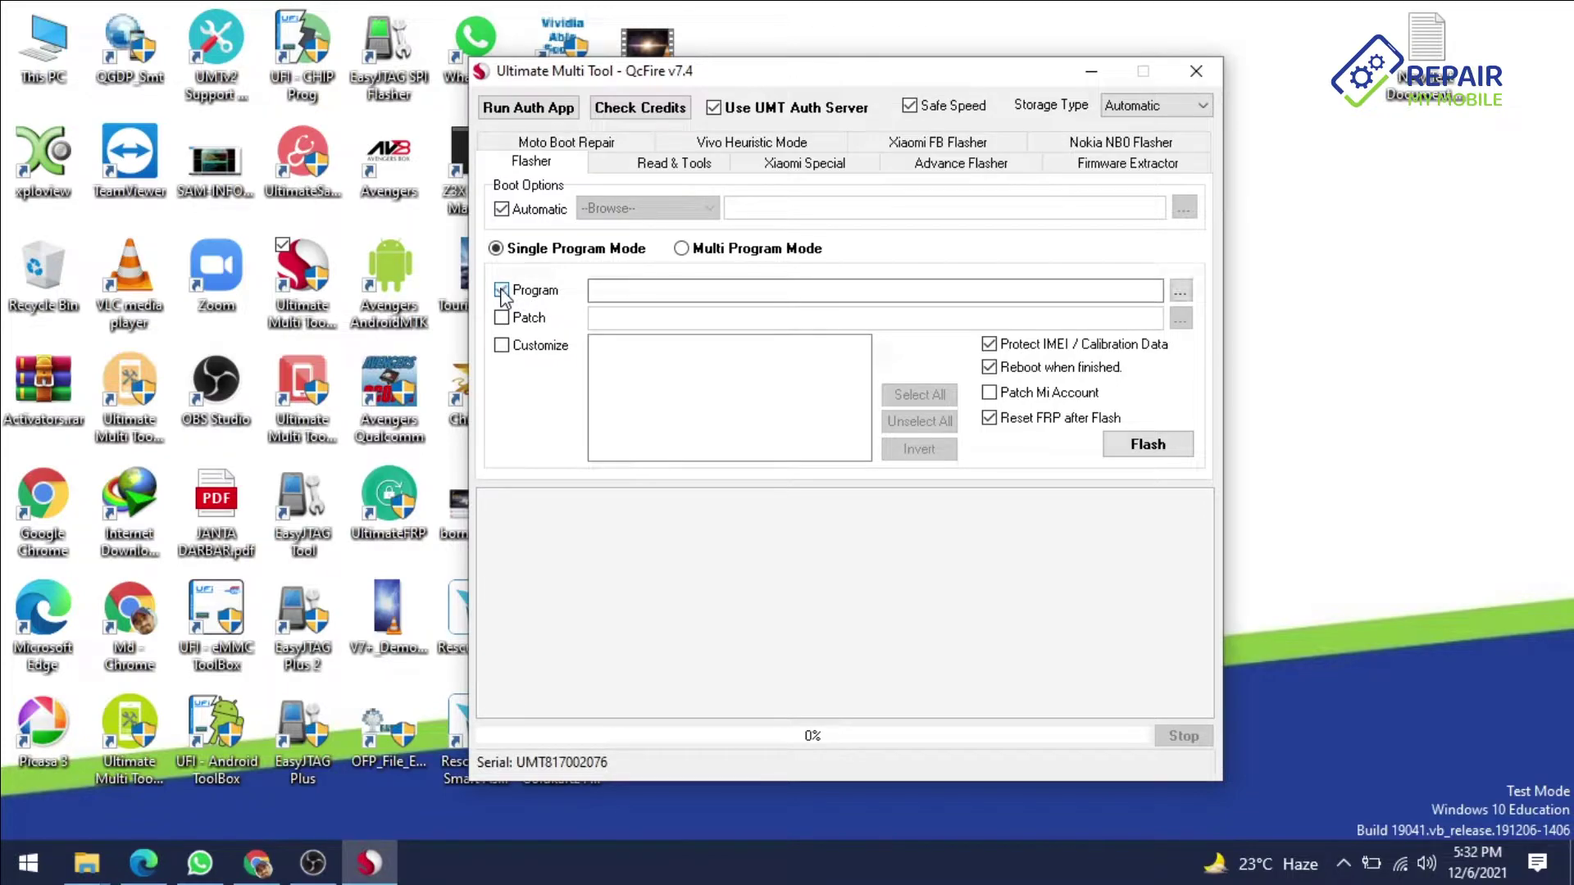
Select rawprogram0.xml from E:\MI\mido_global_images\images as the program file.
left_click(1181, 295)
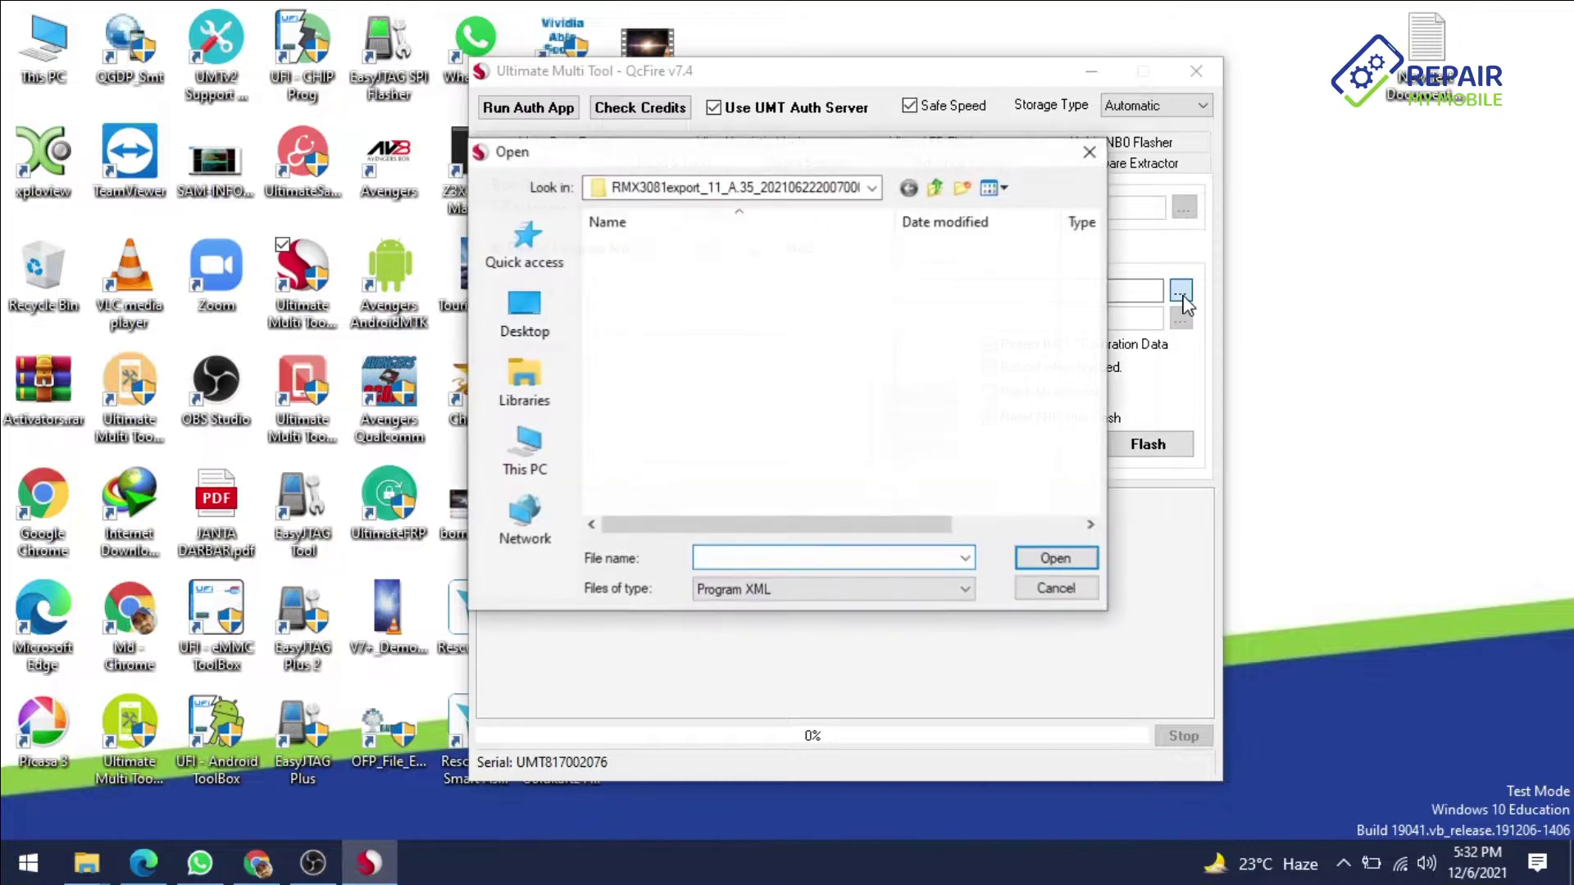
left_click(542, 465)
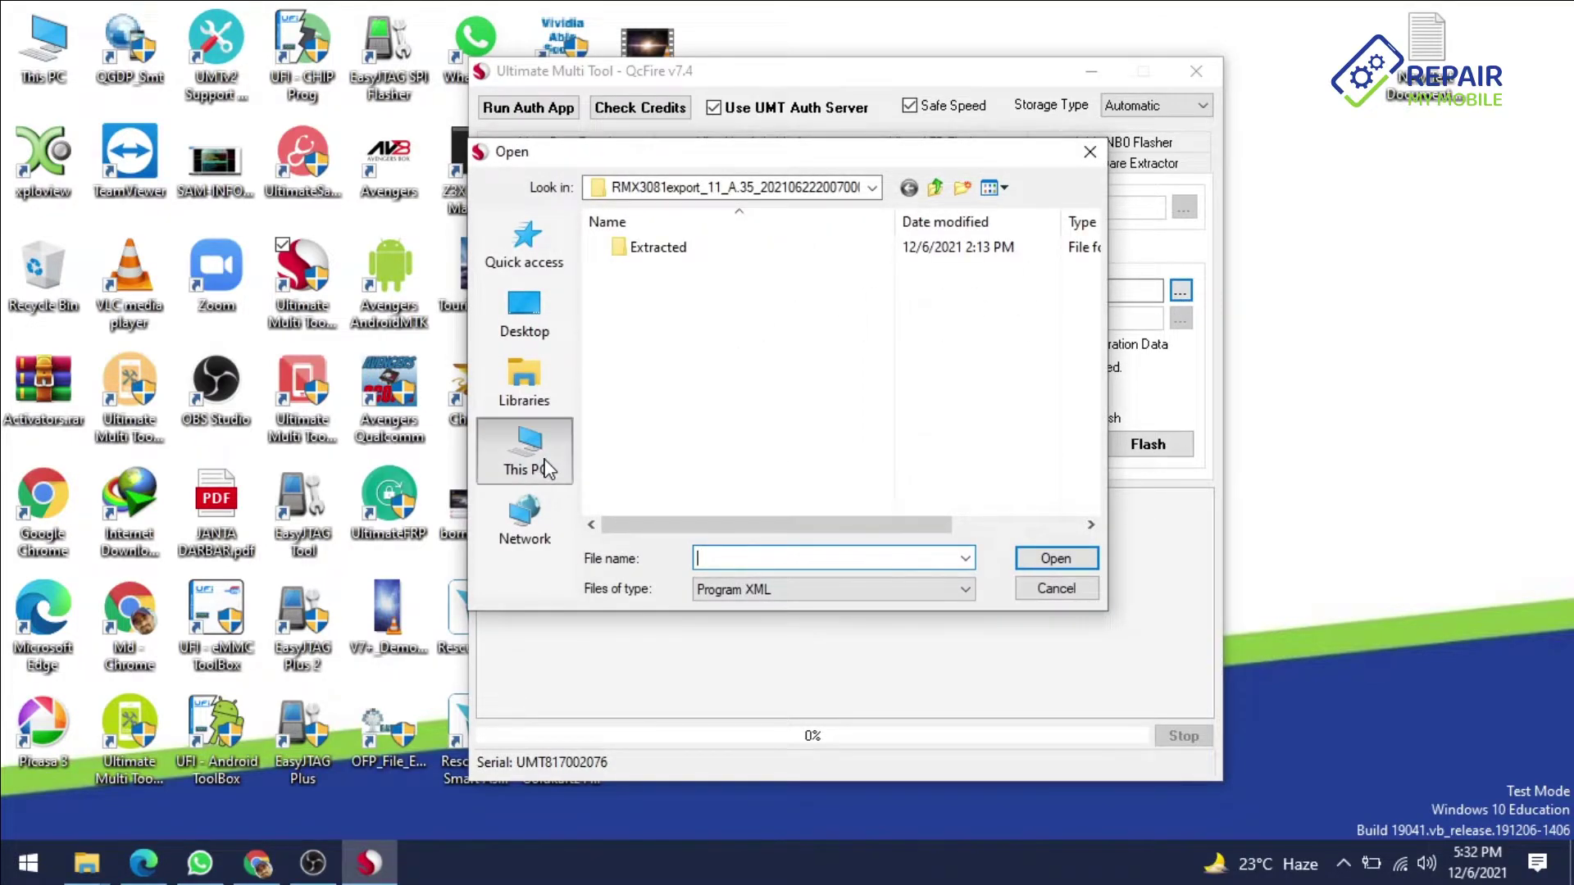
scroll(684, 434, "down", 5)
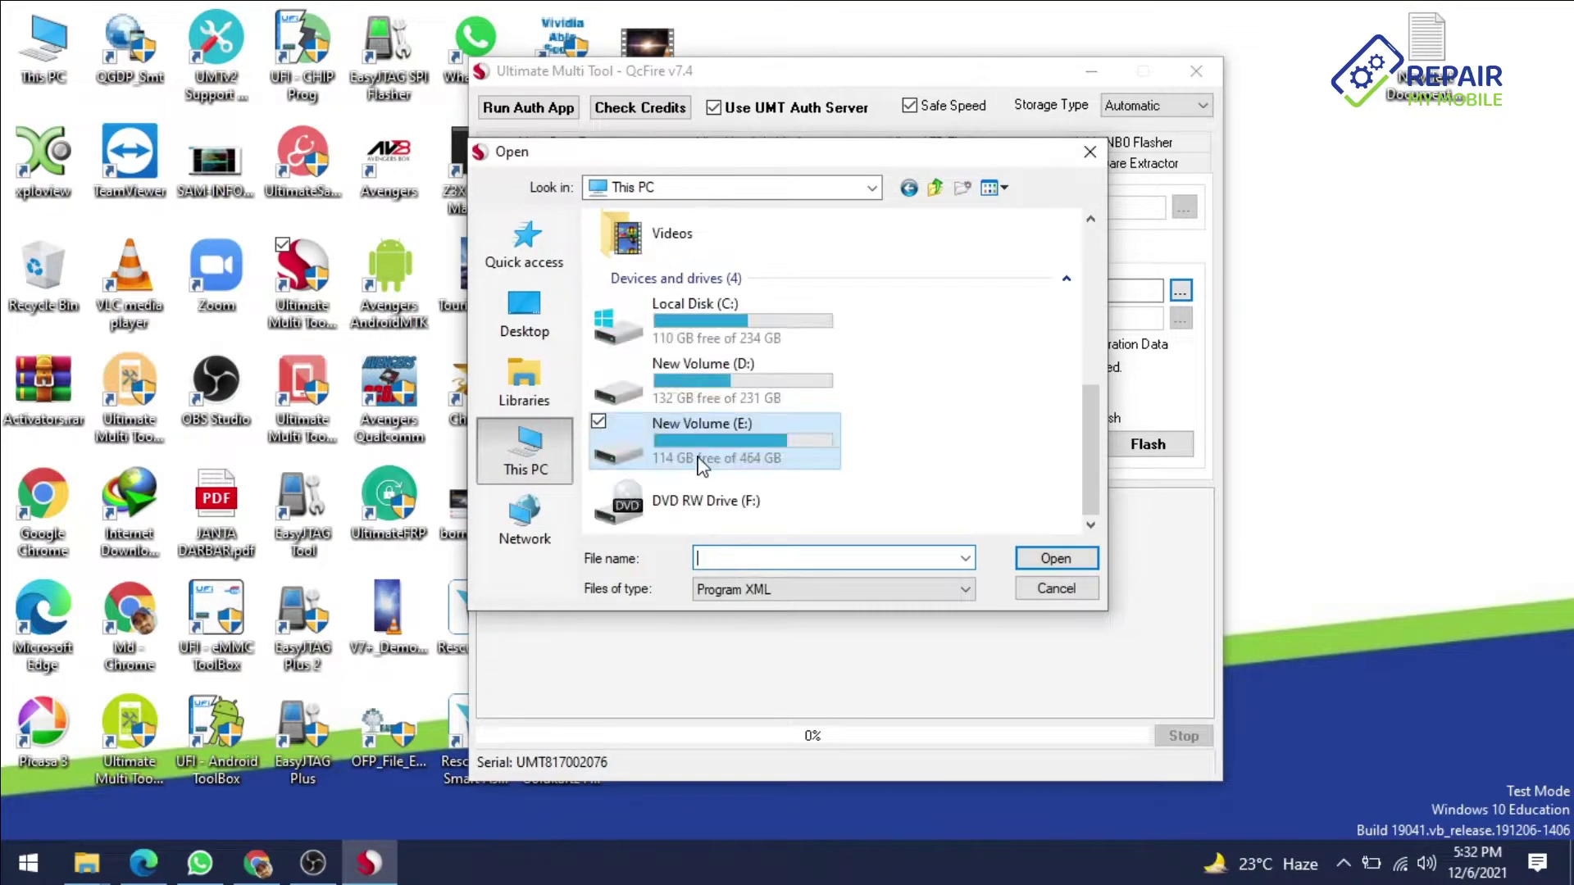
double_click(710, 438)
scroll(713, 436, "down", 2)
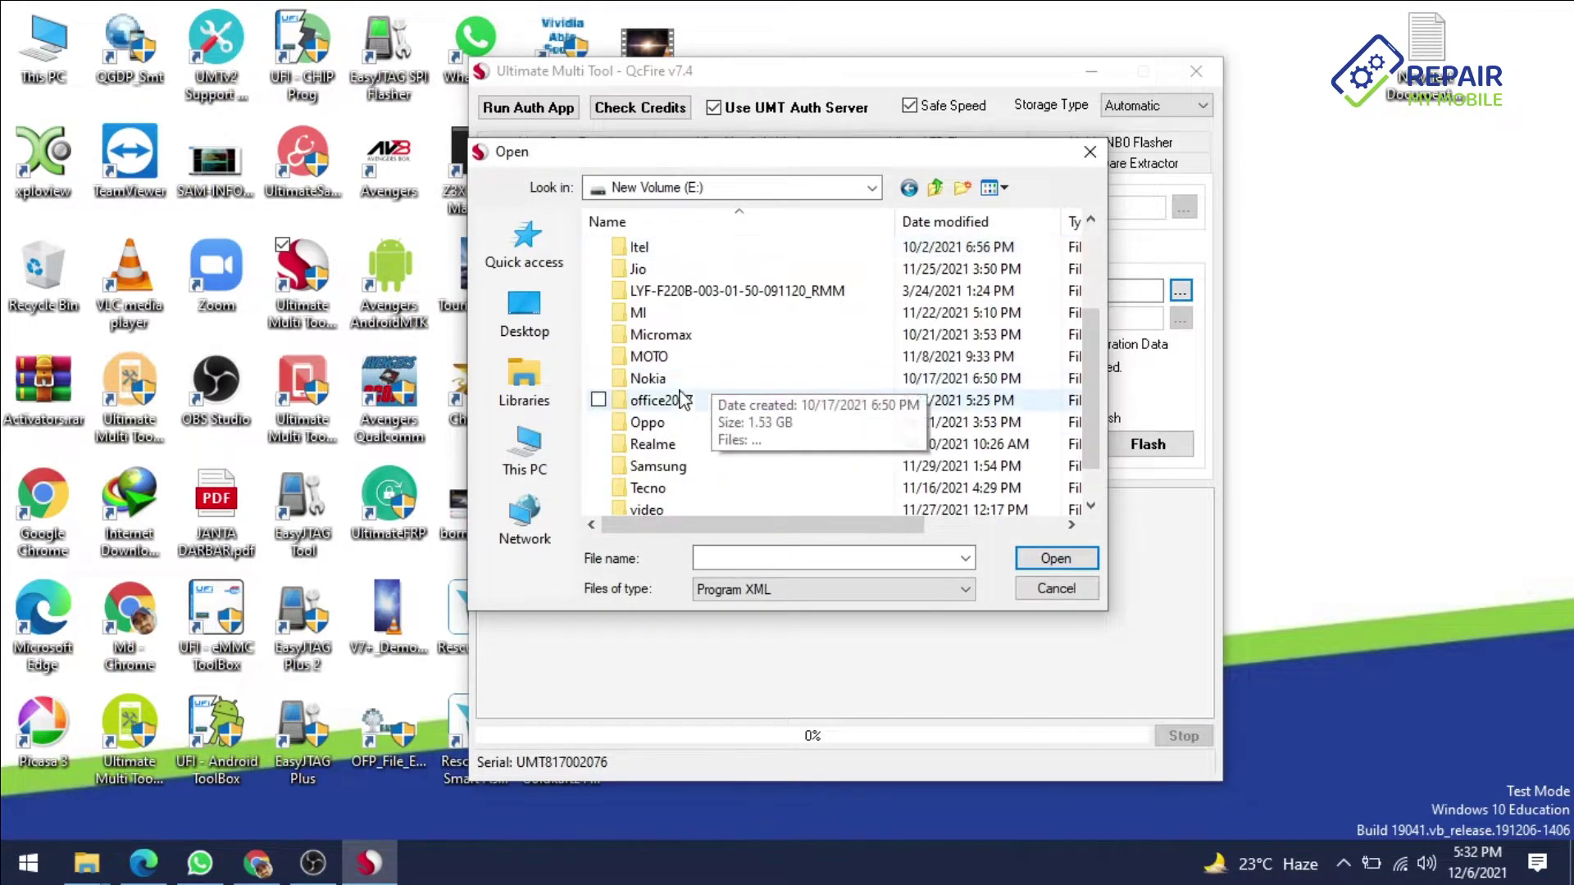
double_click(645, 309)
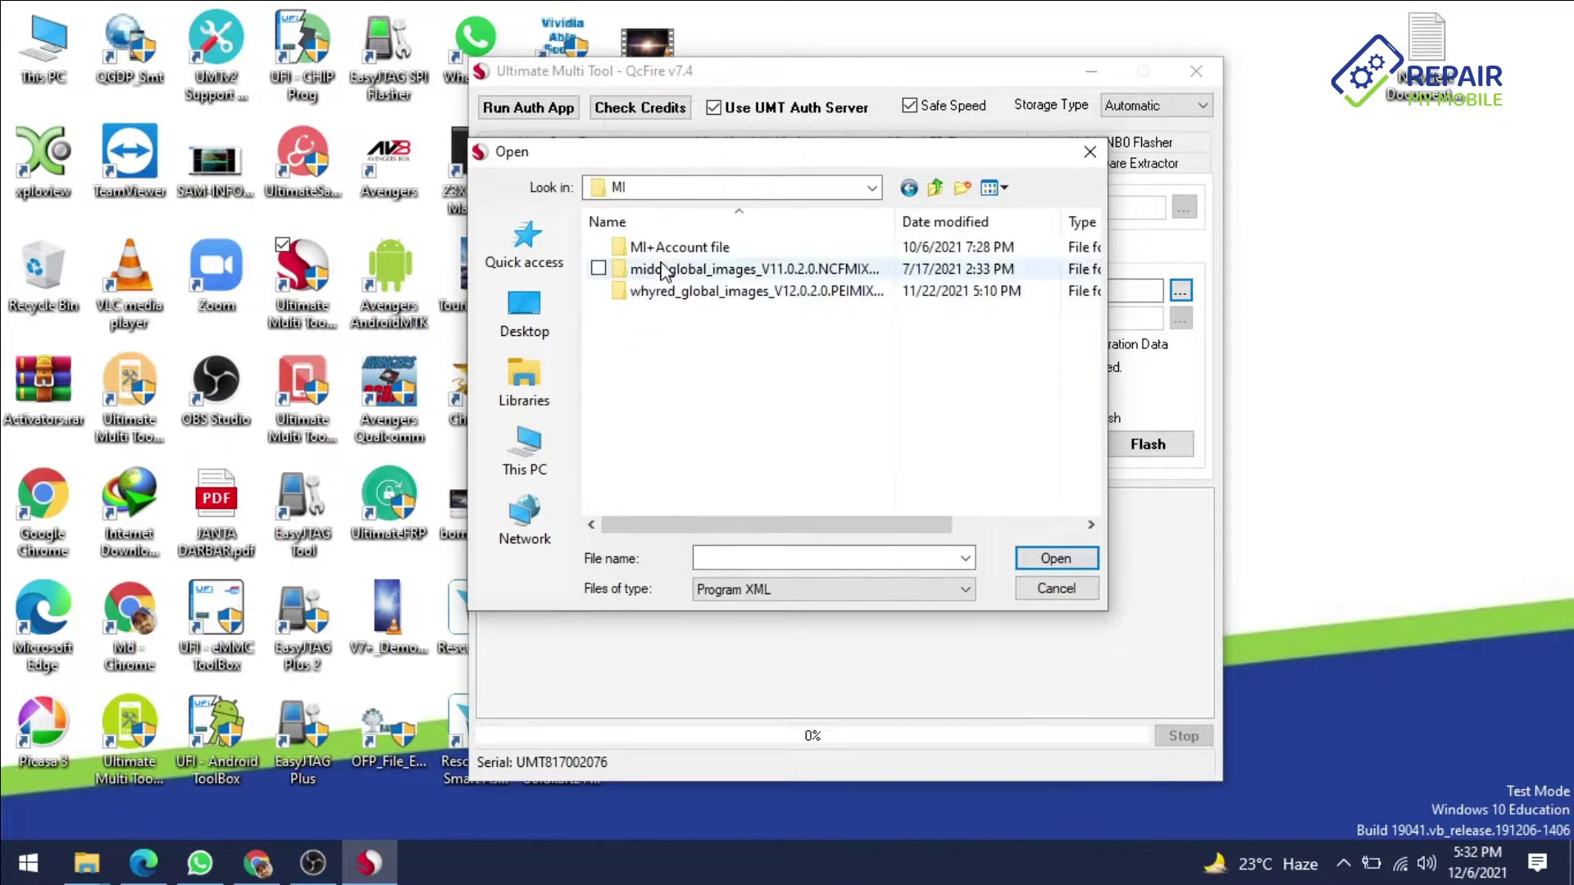
double_click(715, 272)
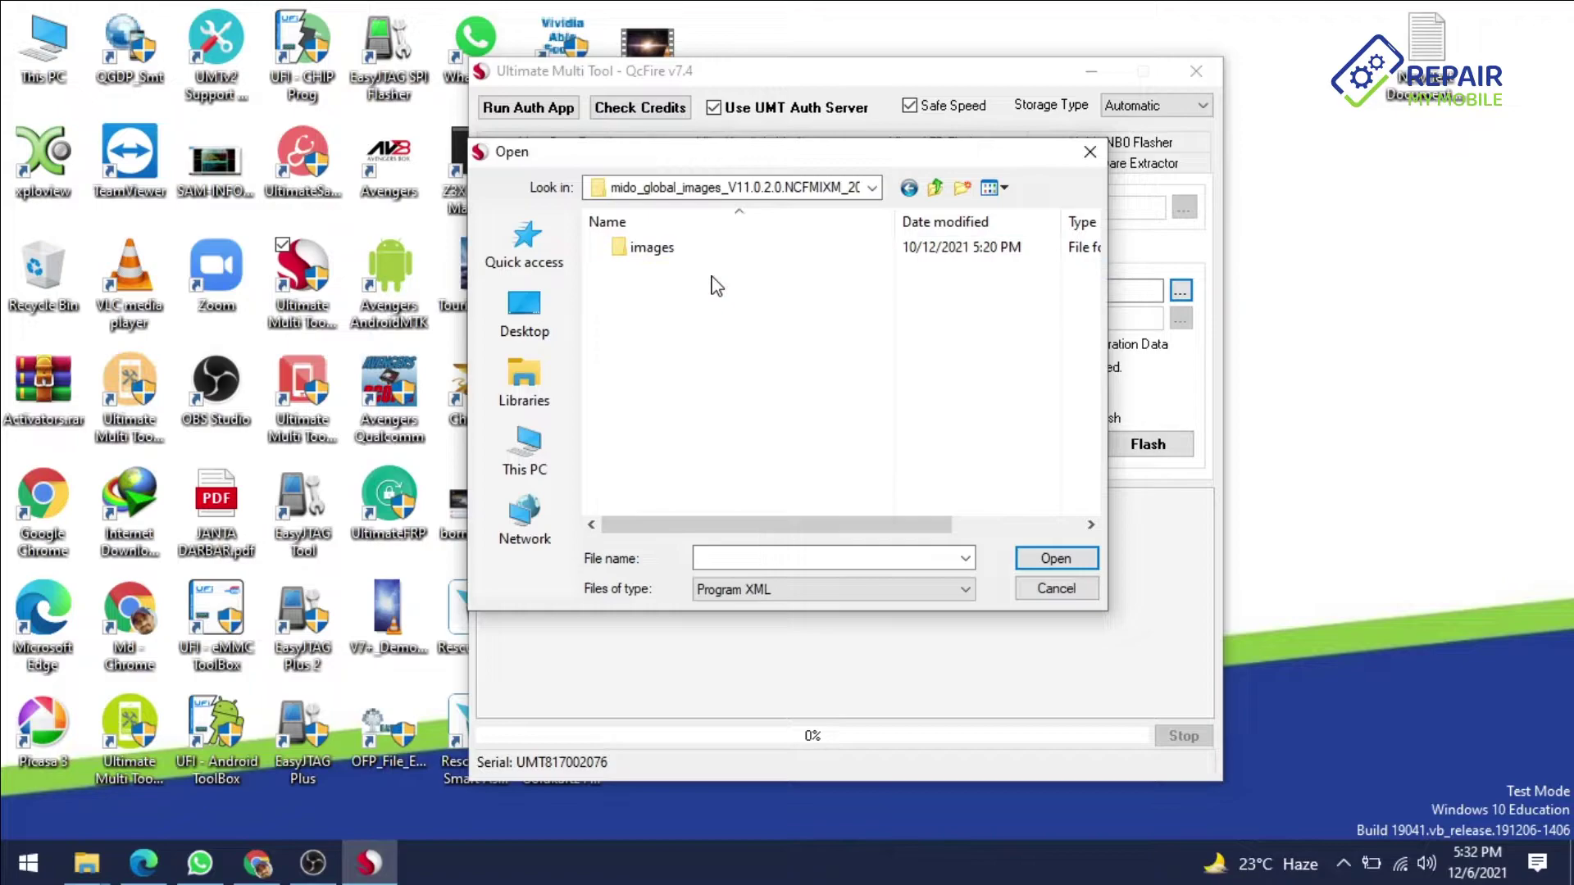
left_click(644, 254)
double_click(701, 257)
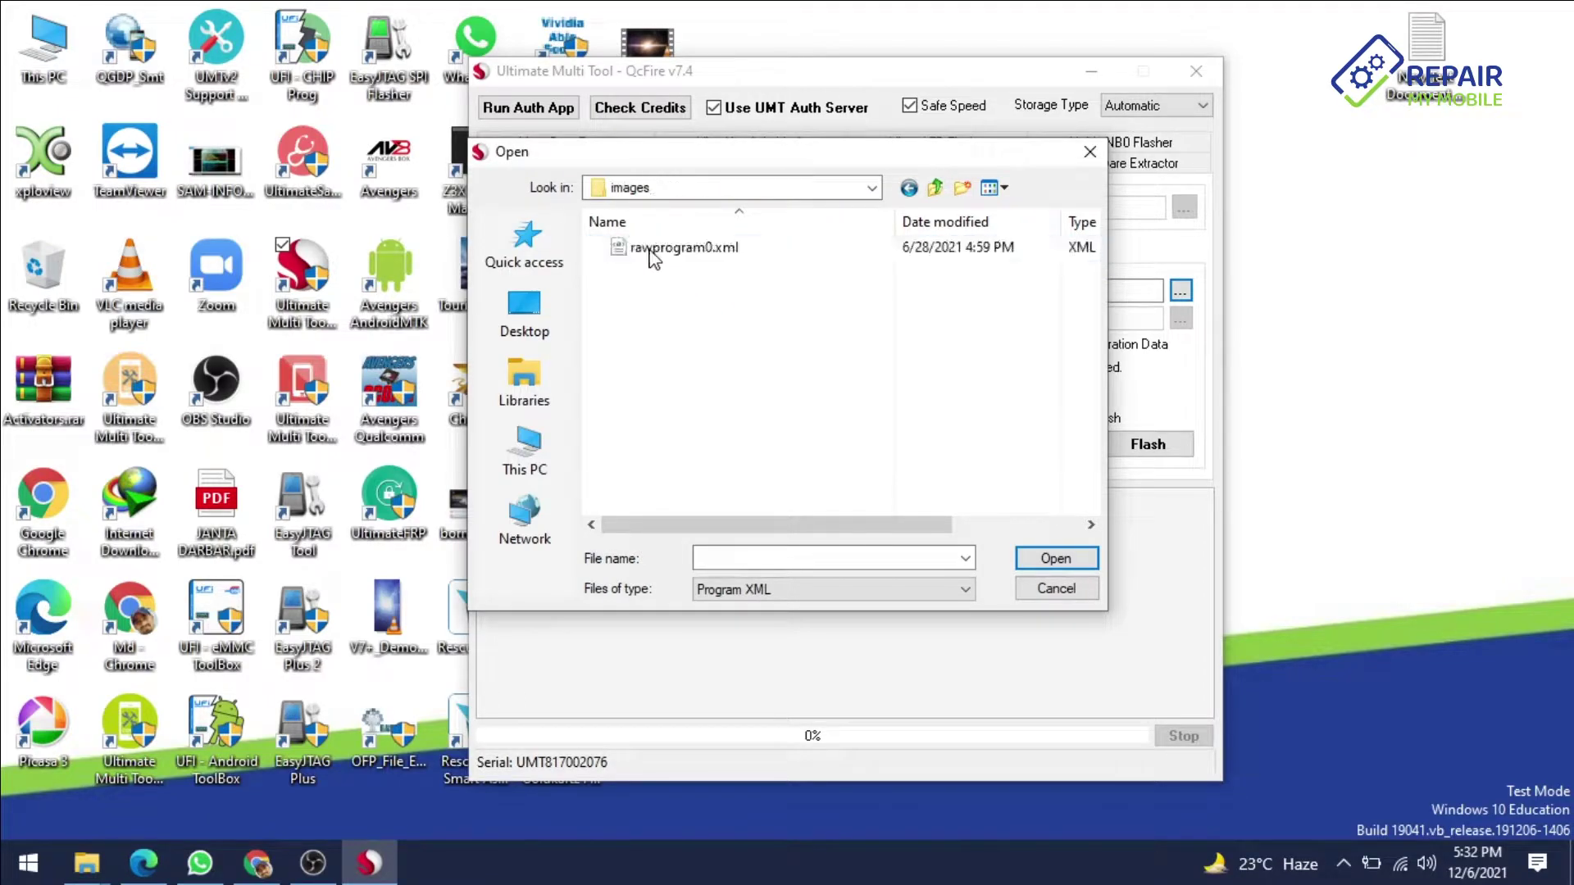
left_click(697, 255)
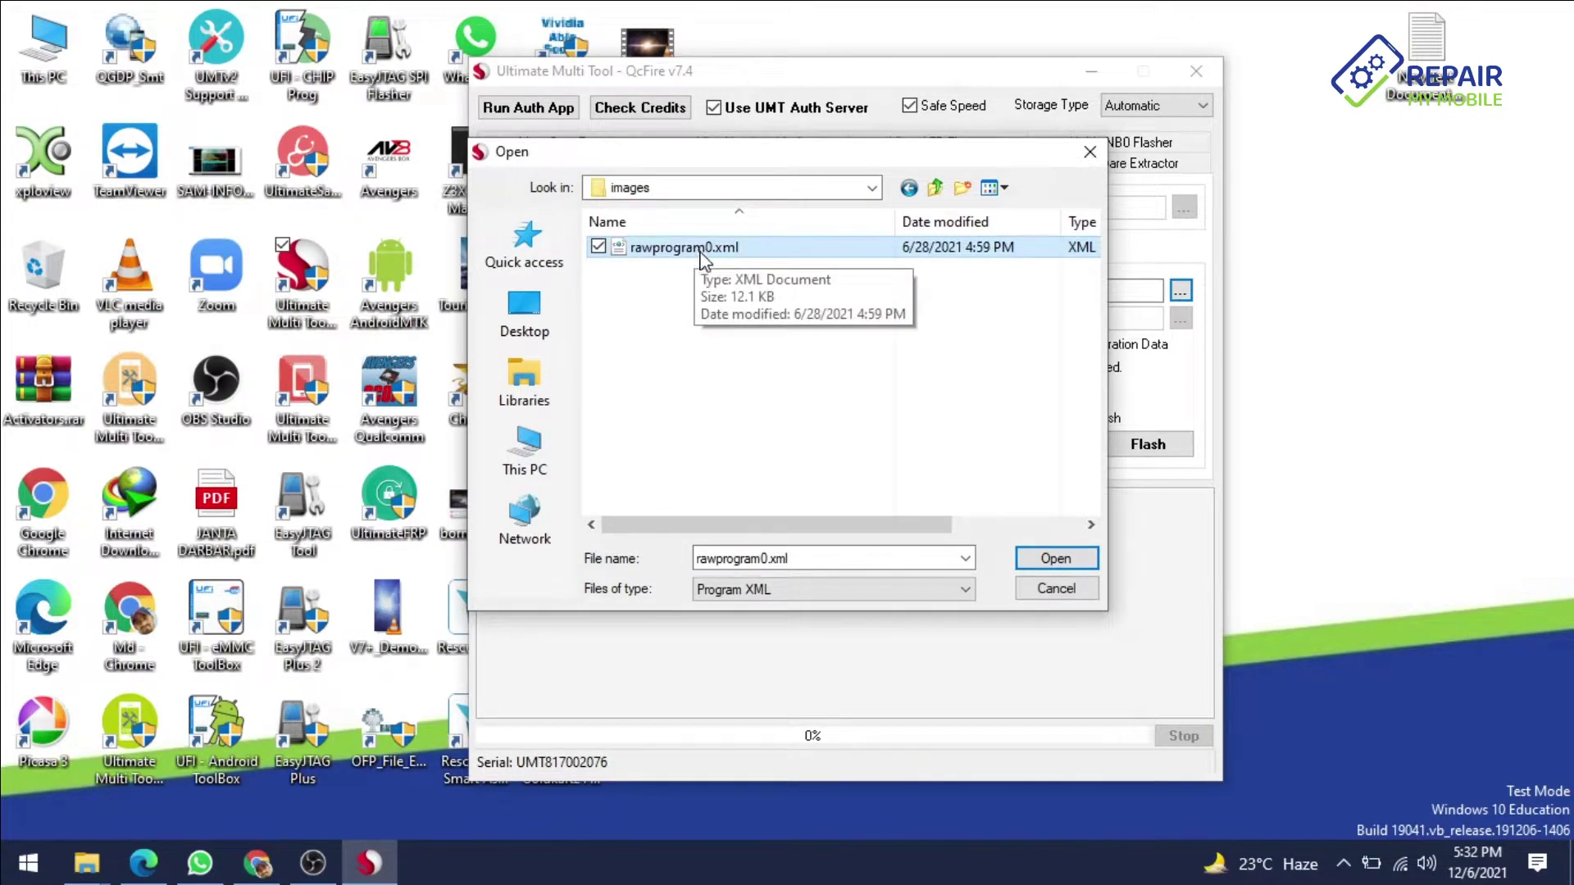
left_click(1054, 559)
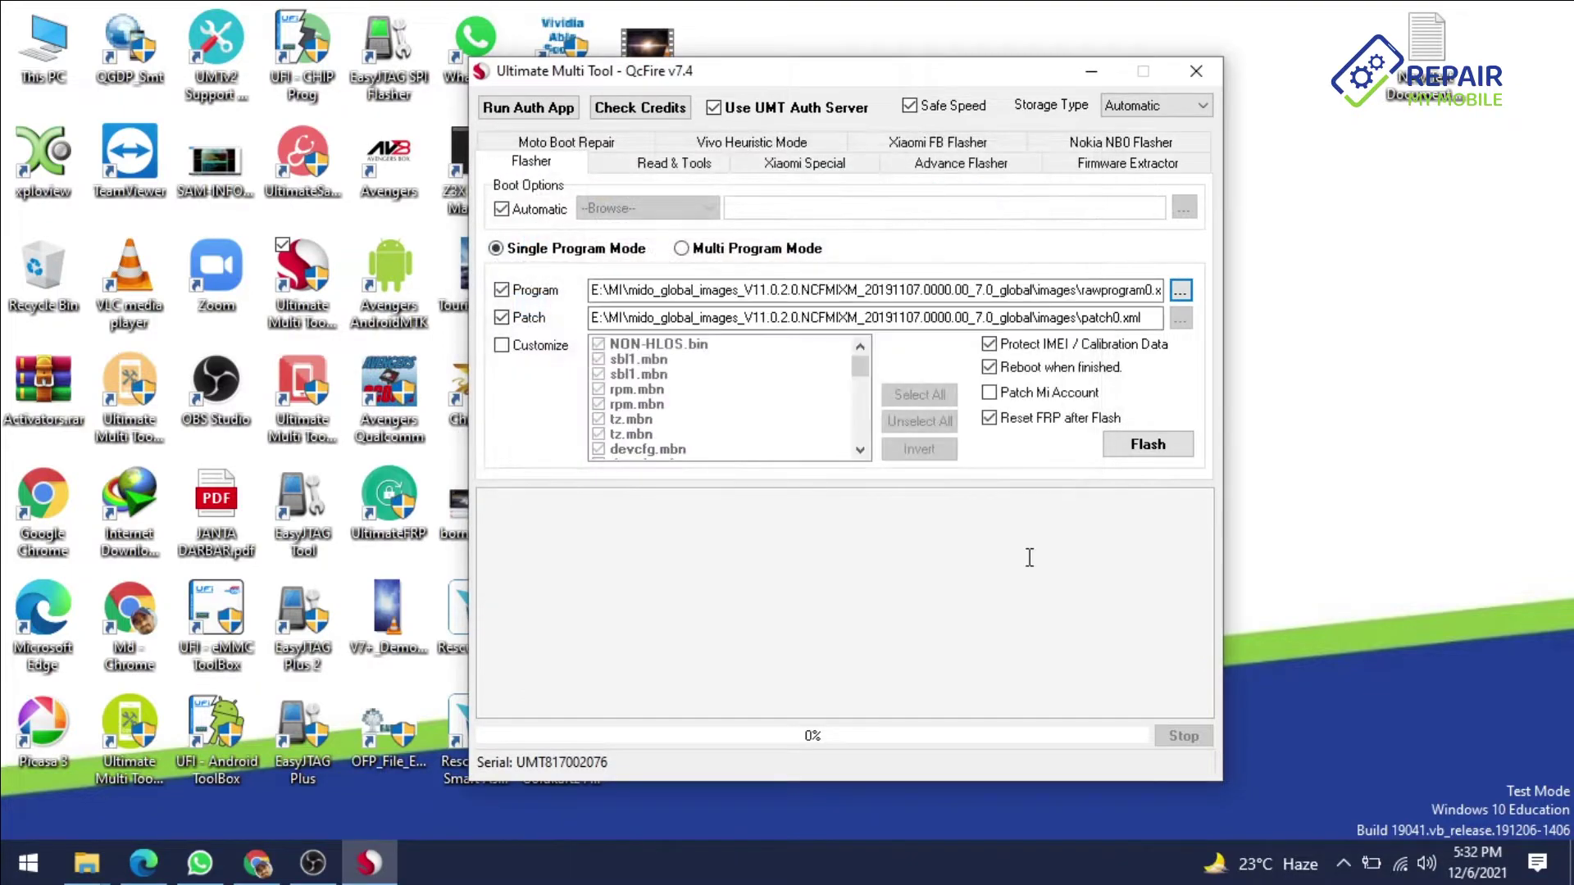
left_click(547, 215)
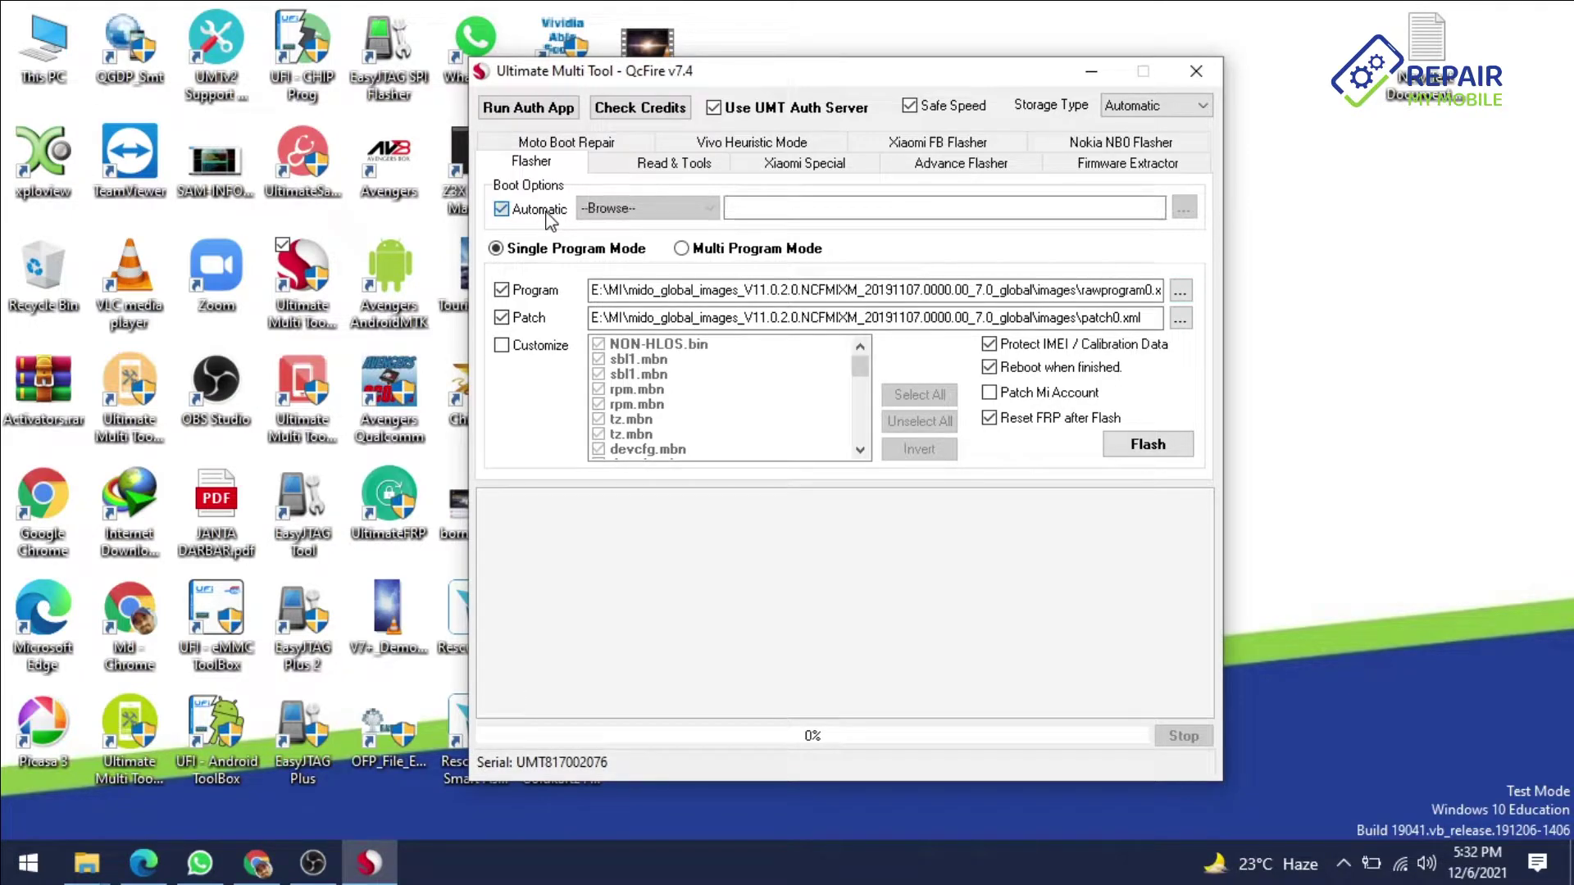
left_click(1184, 208)
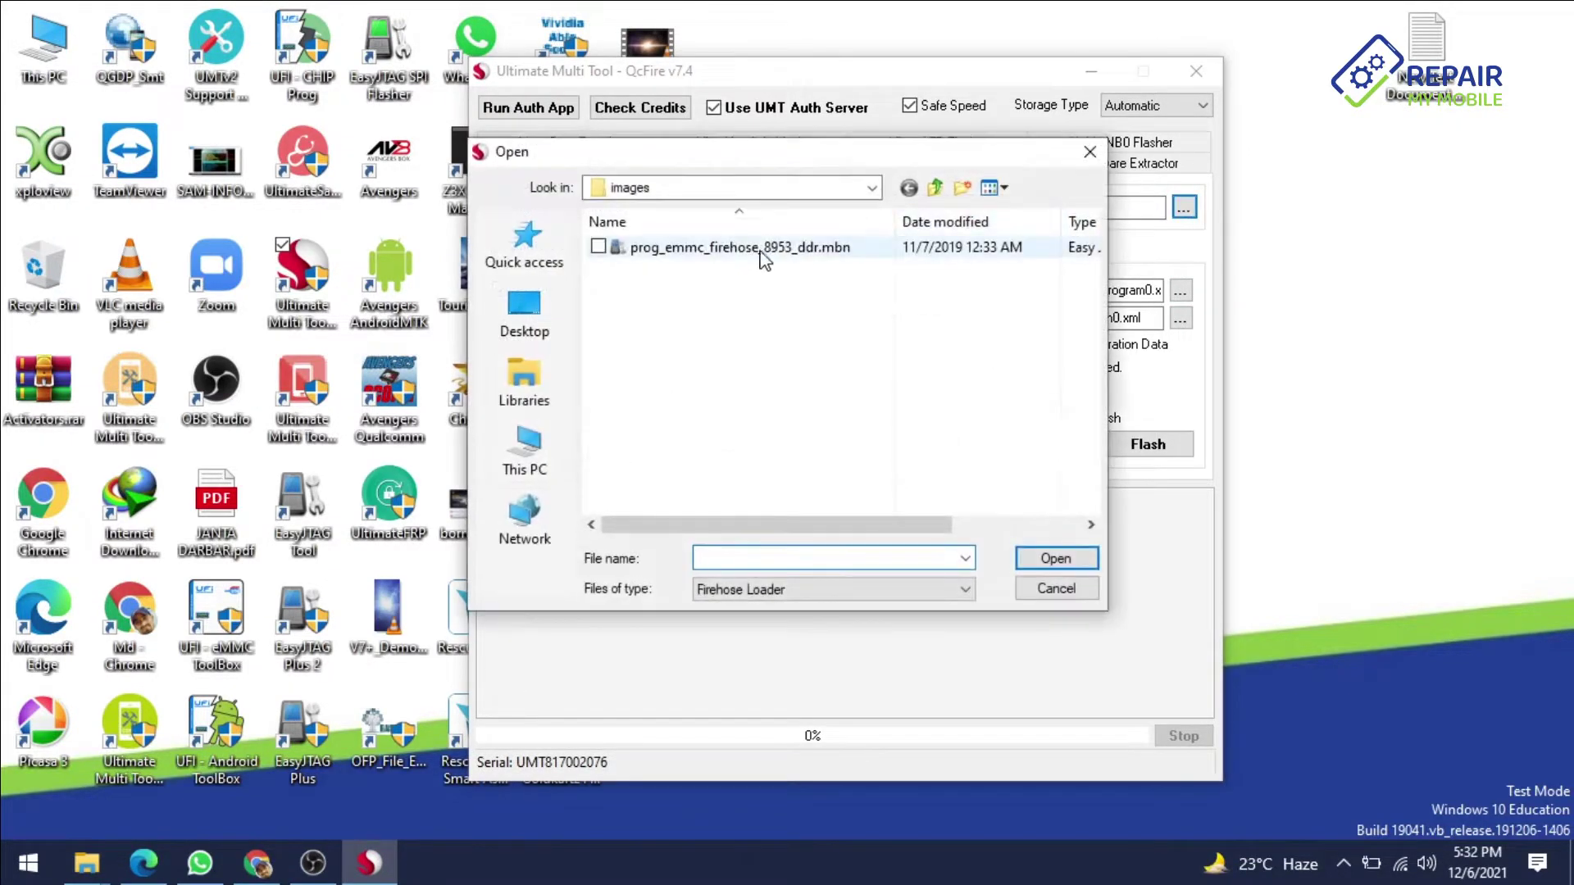
left_click(1088, 152)
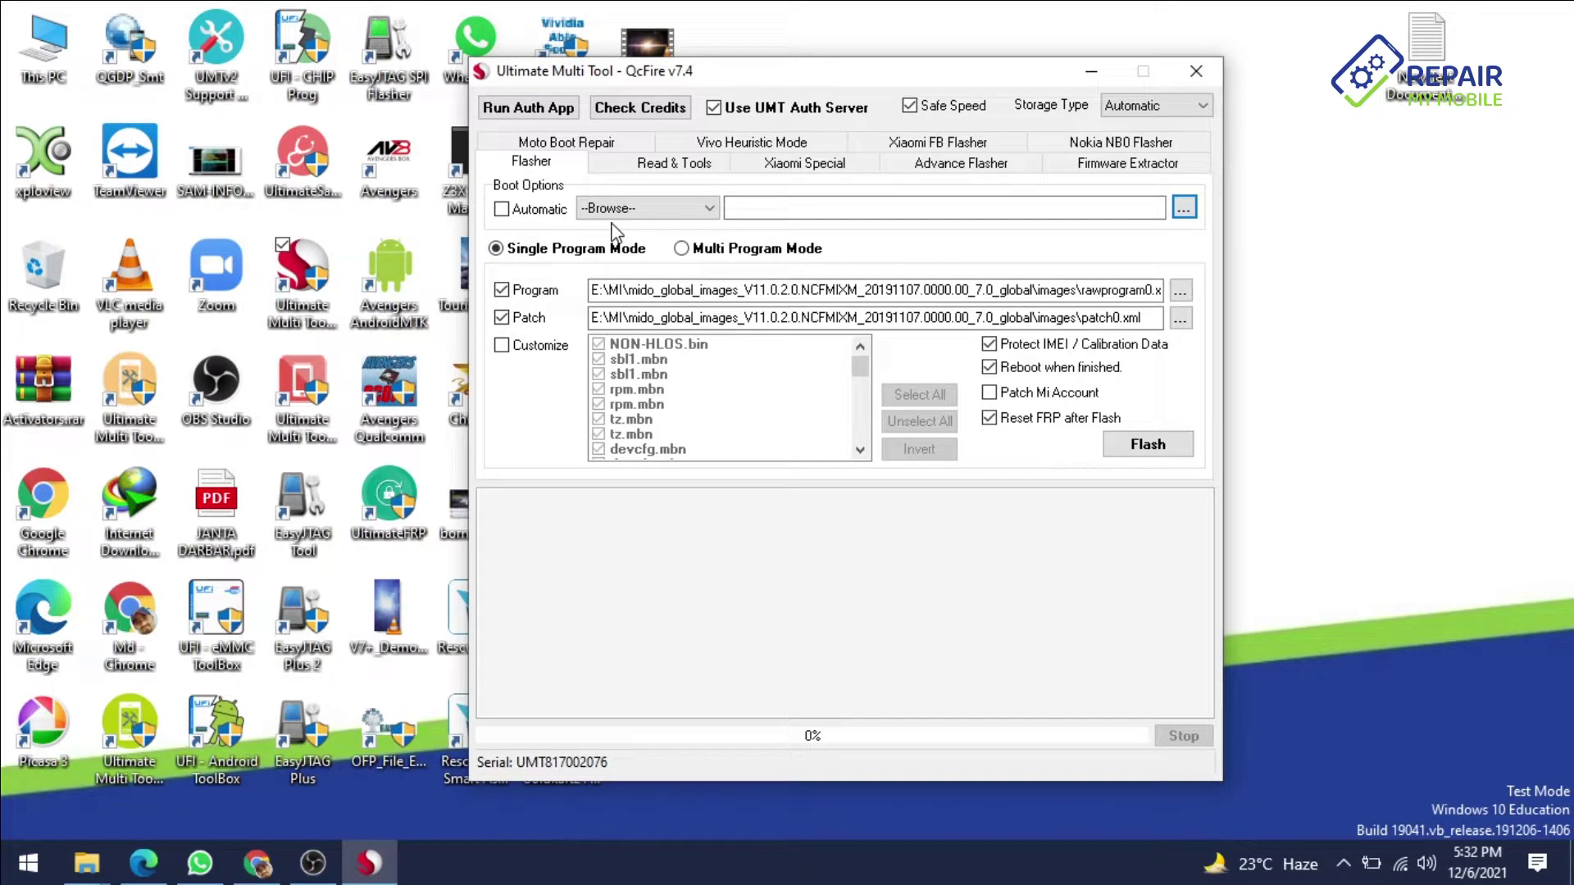
left_click(1186, 210)
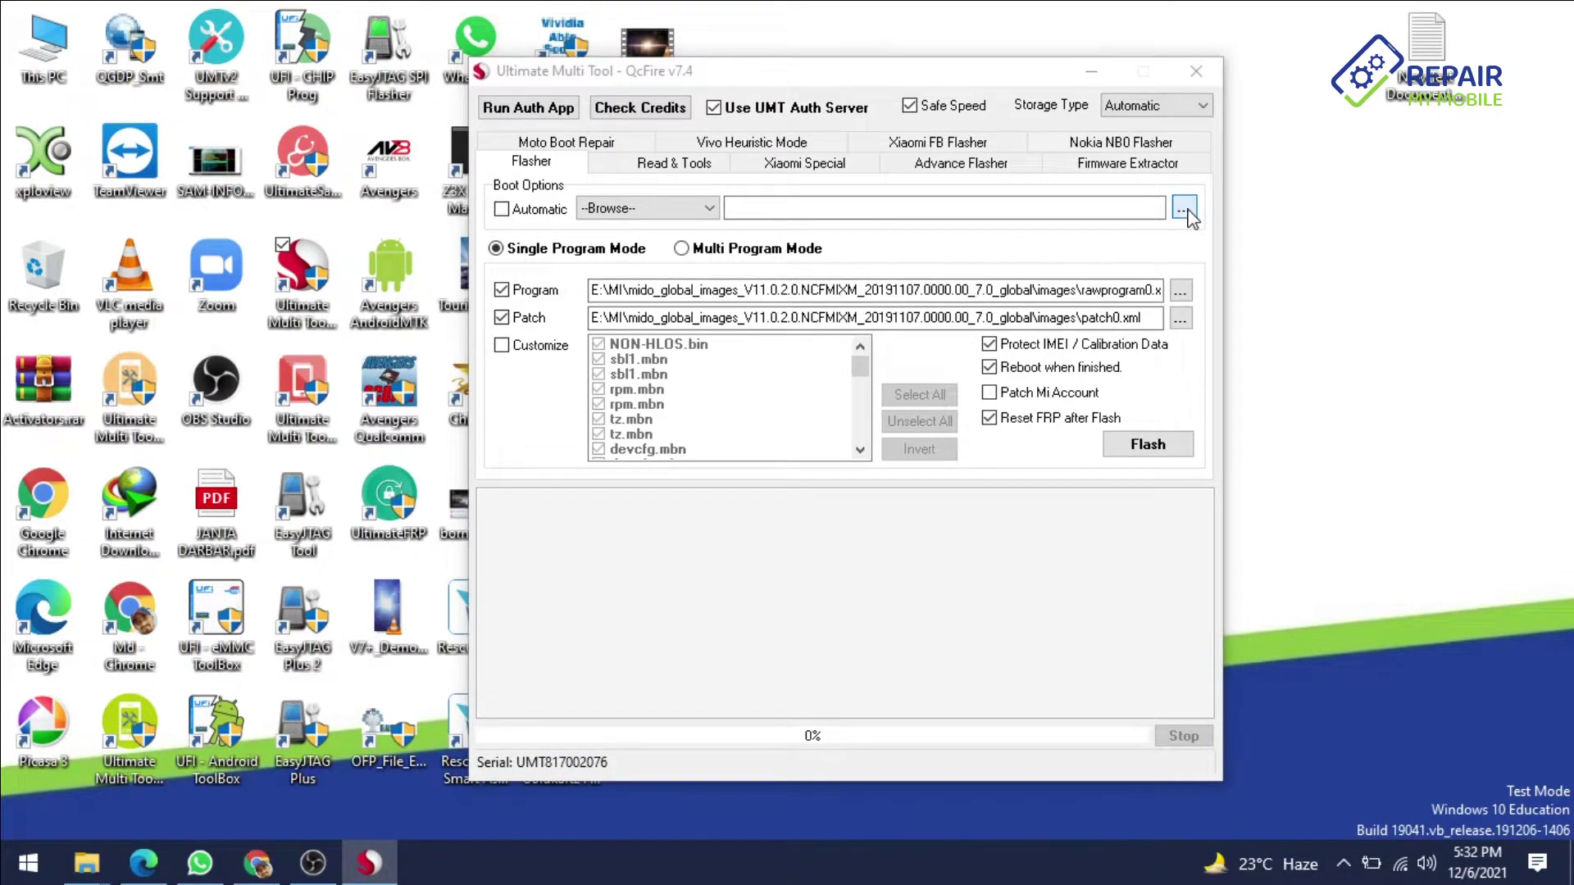
left_click(1082, 147)
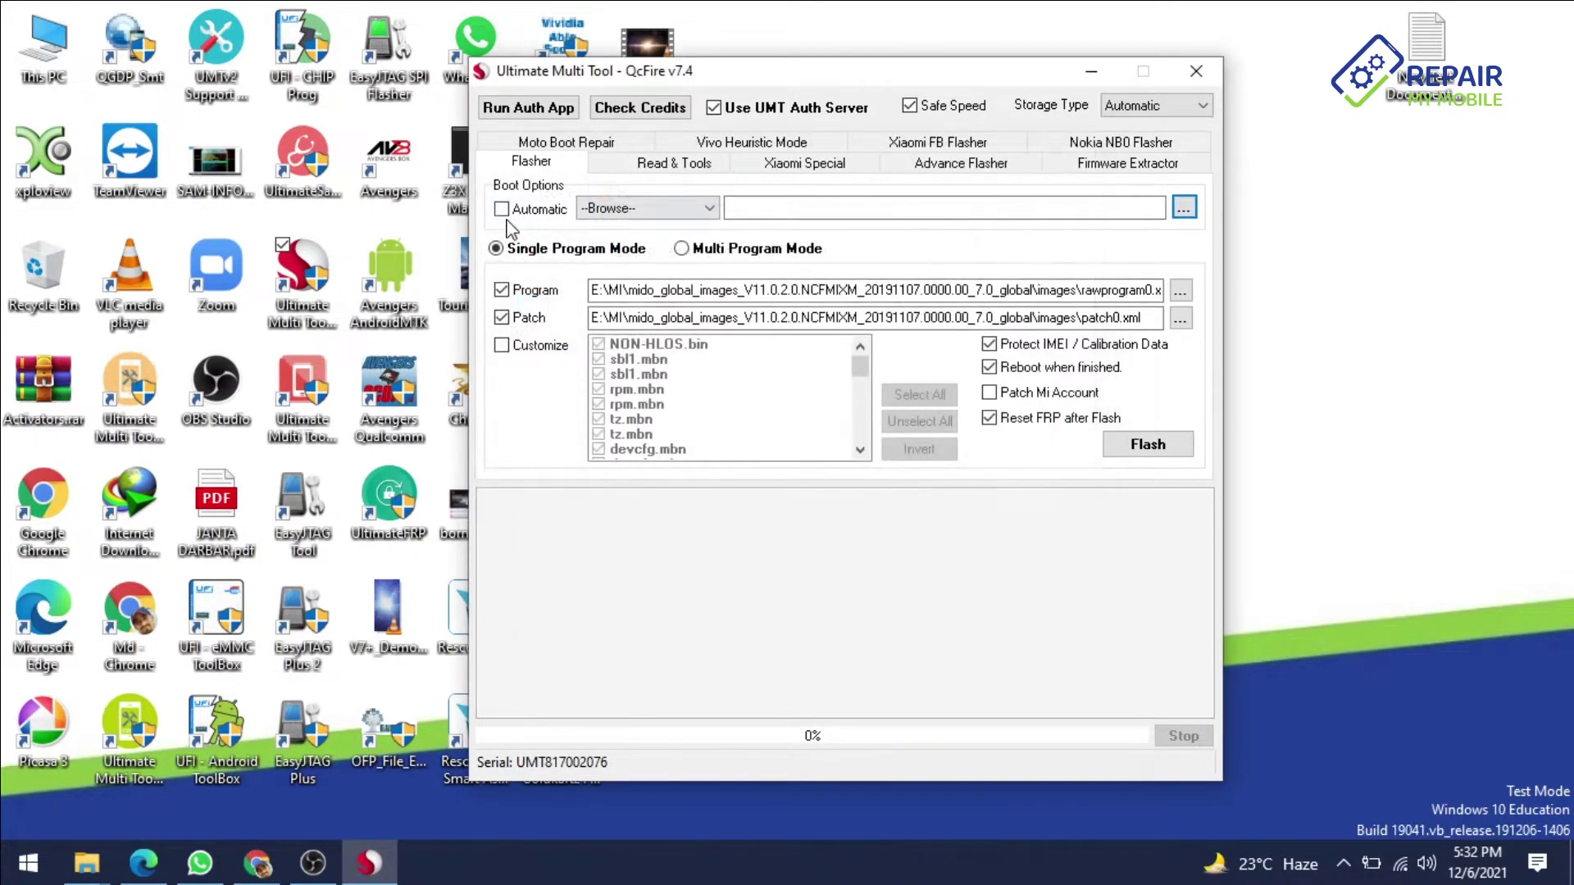
left_click(524, 215)
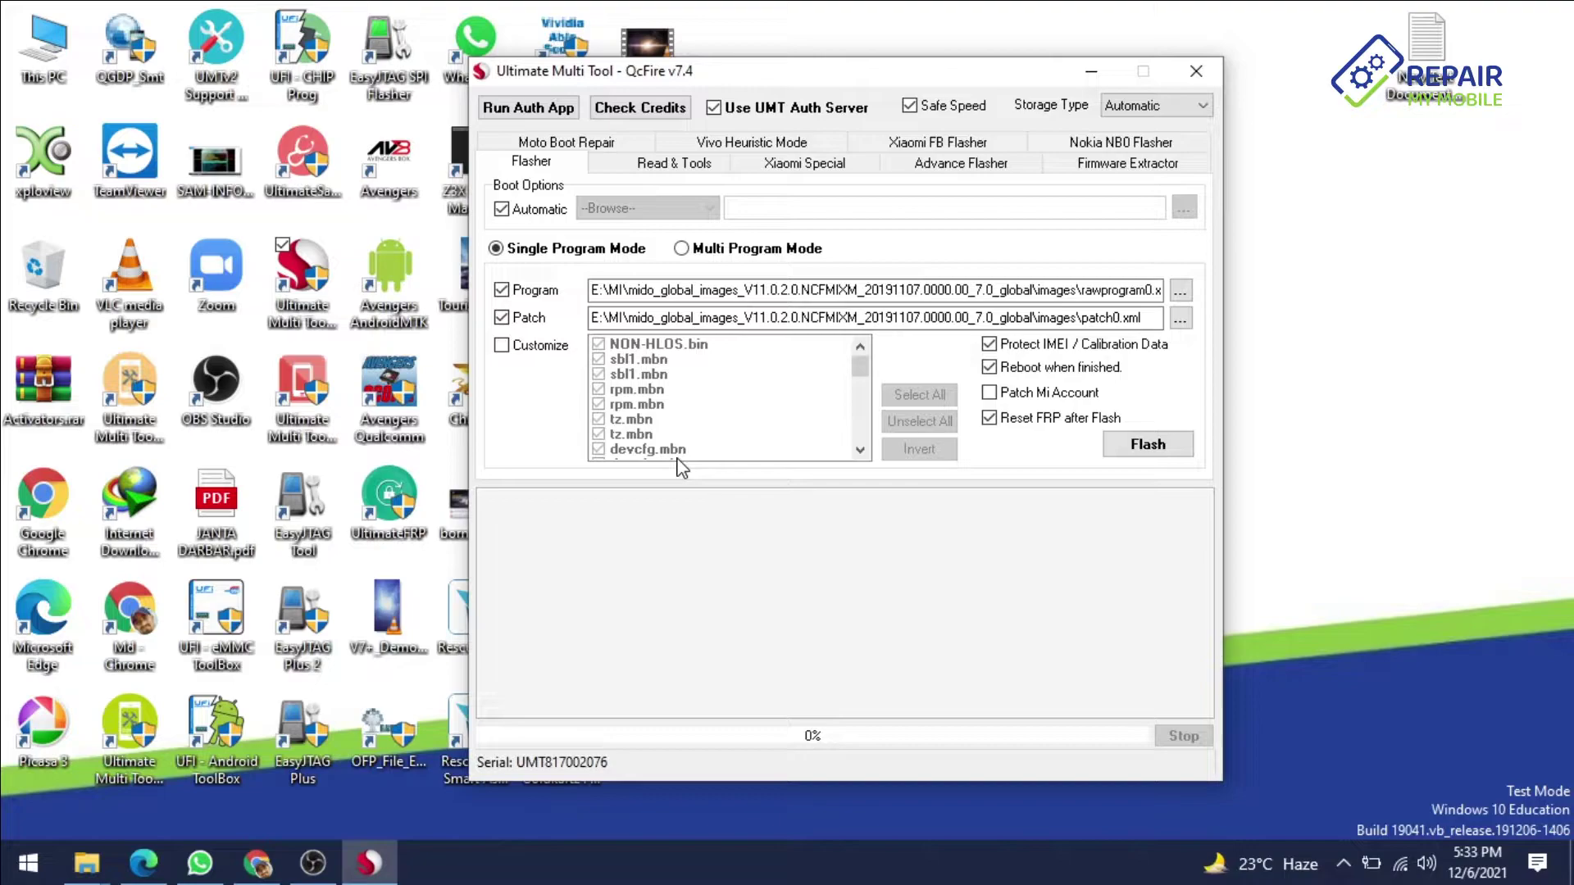
Search Chrome for 'redmi note 4 edl point' to find test-point images.
left_click(251, 873)
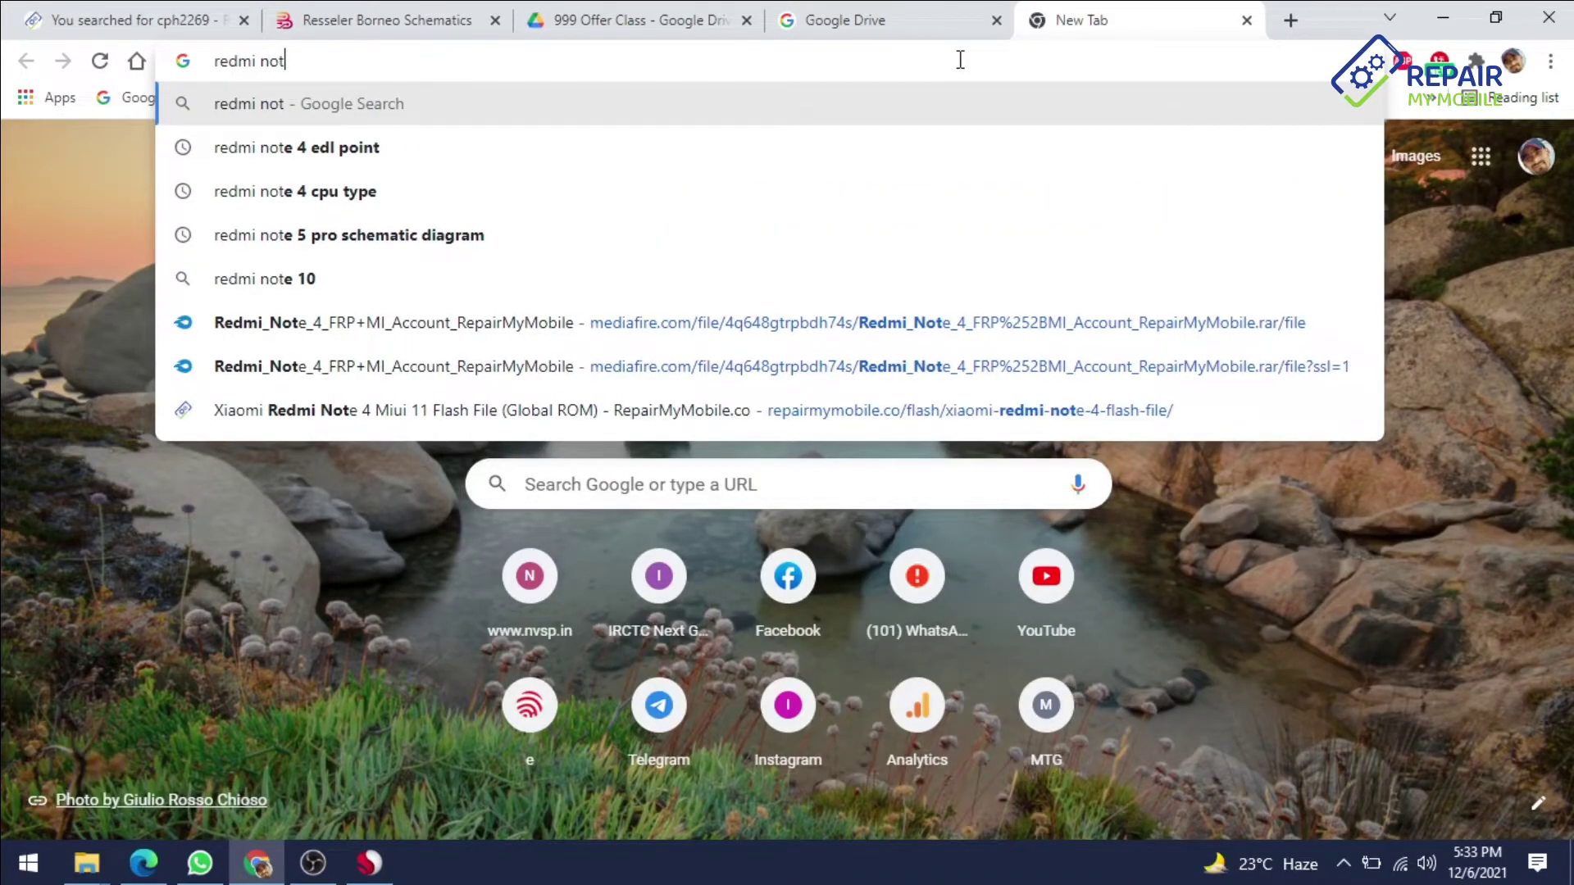
type("e 4")
key("Down")
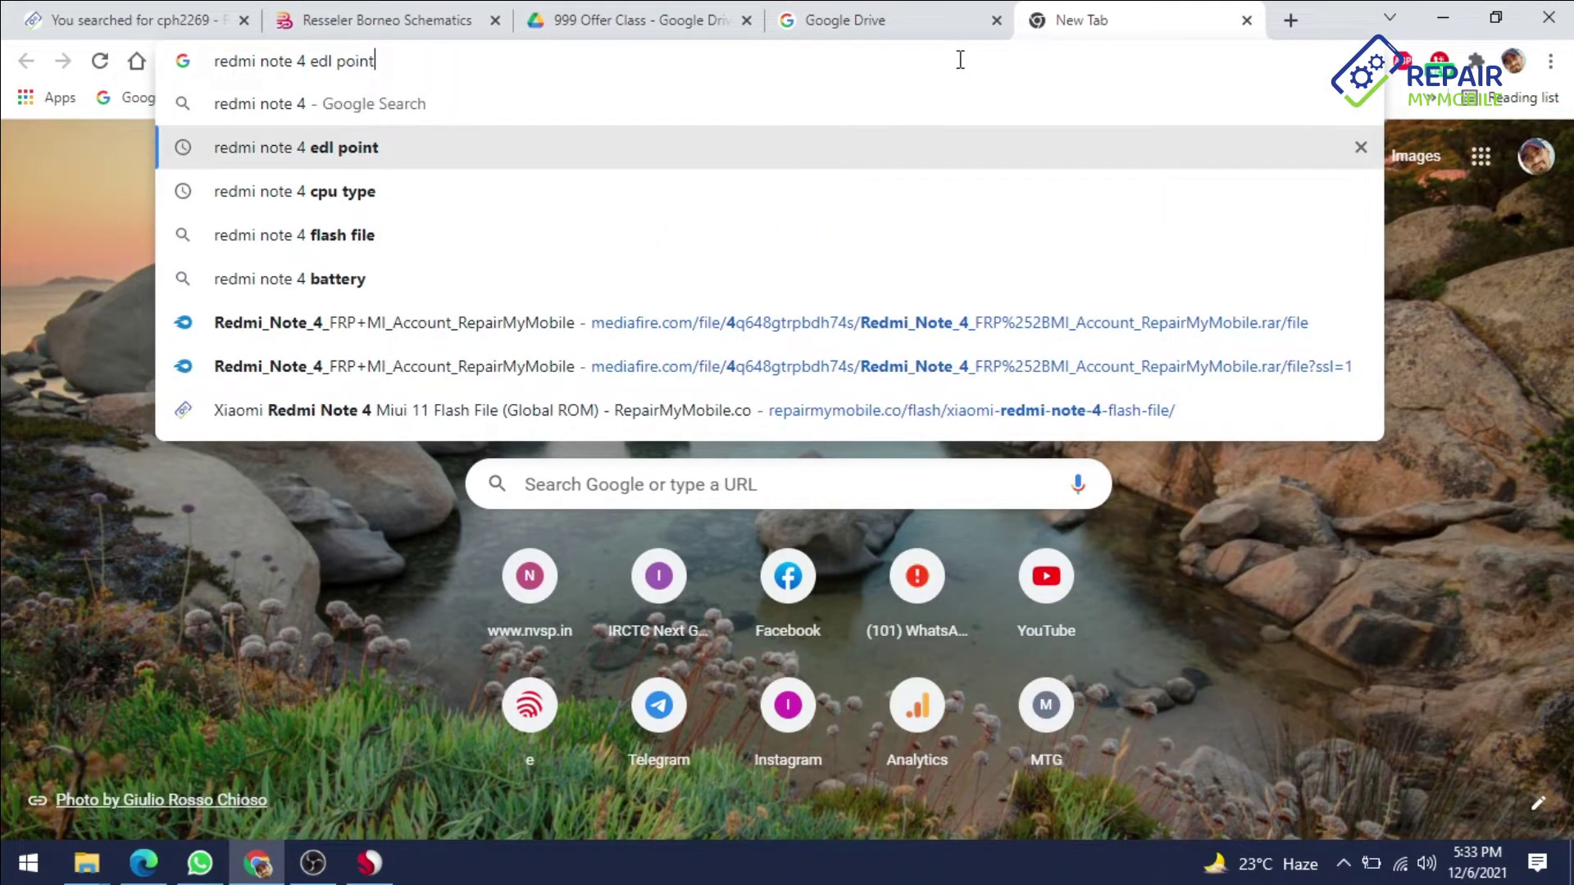
key("Return")
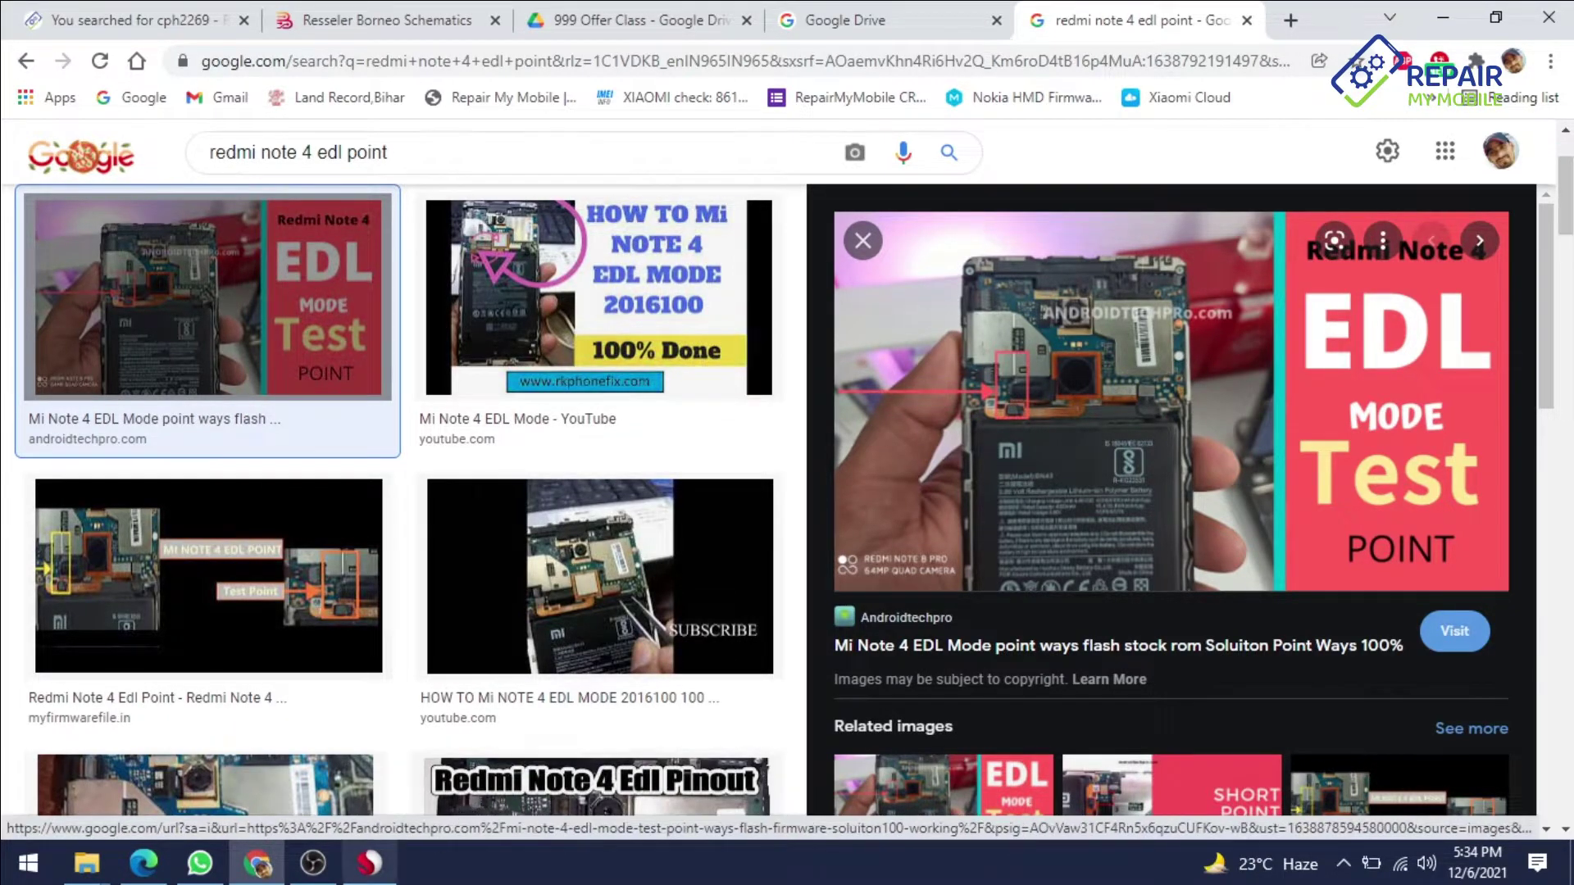
Return to QcFire and start flashing the stock firmware onto the Redmi Note 4.
left_click(361, 869)
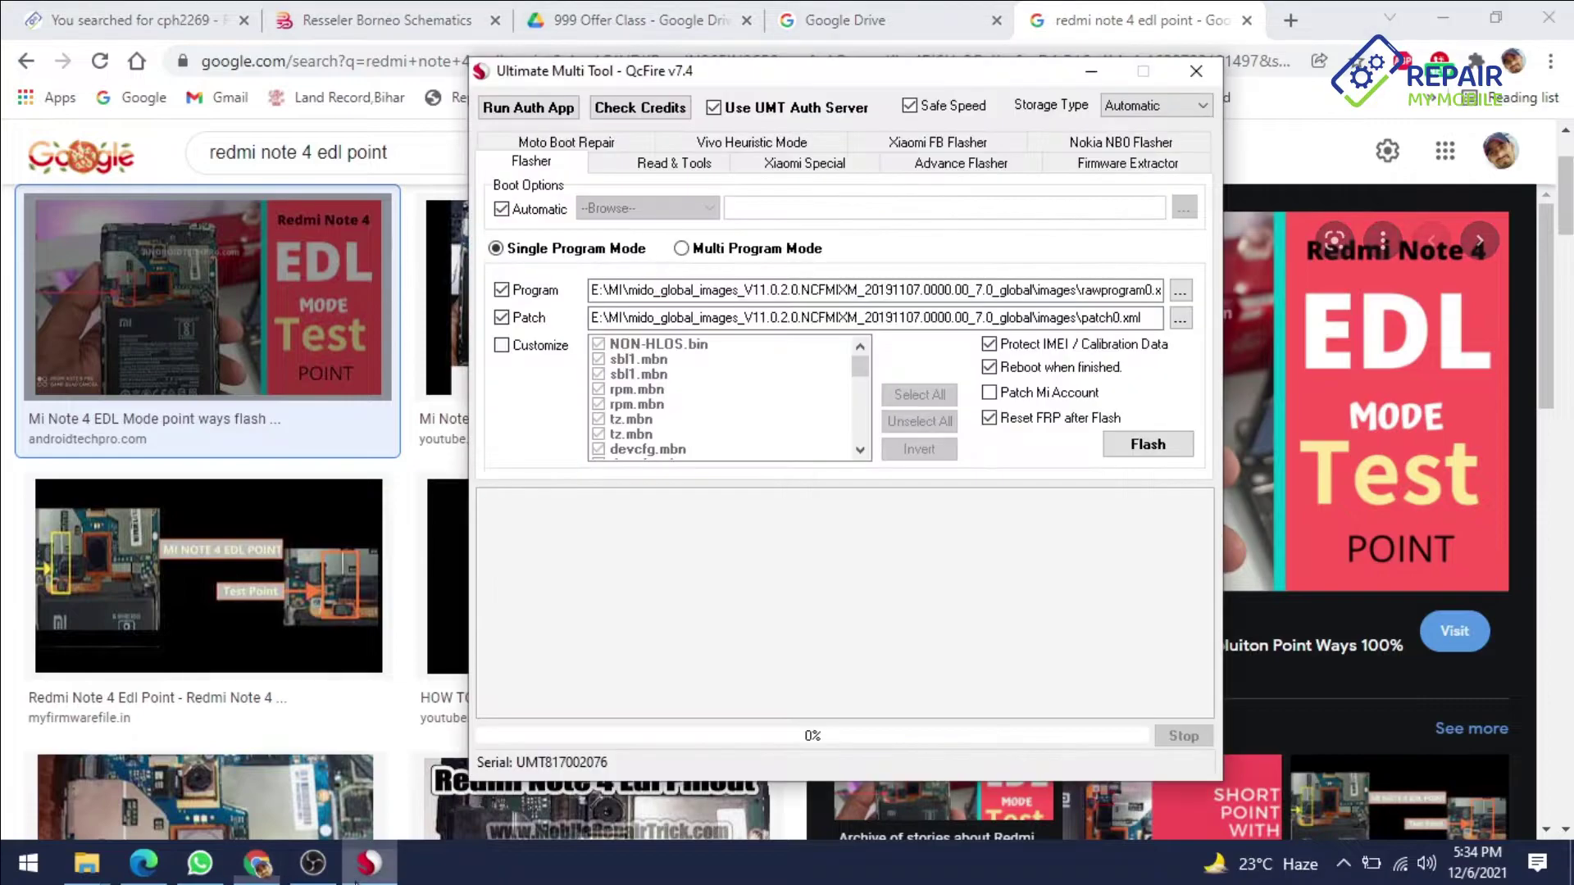
left_click(1154, 448)
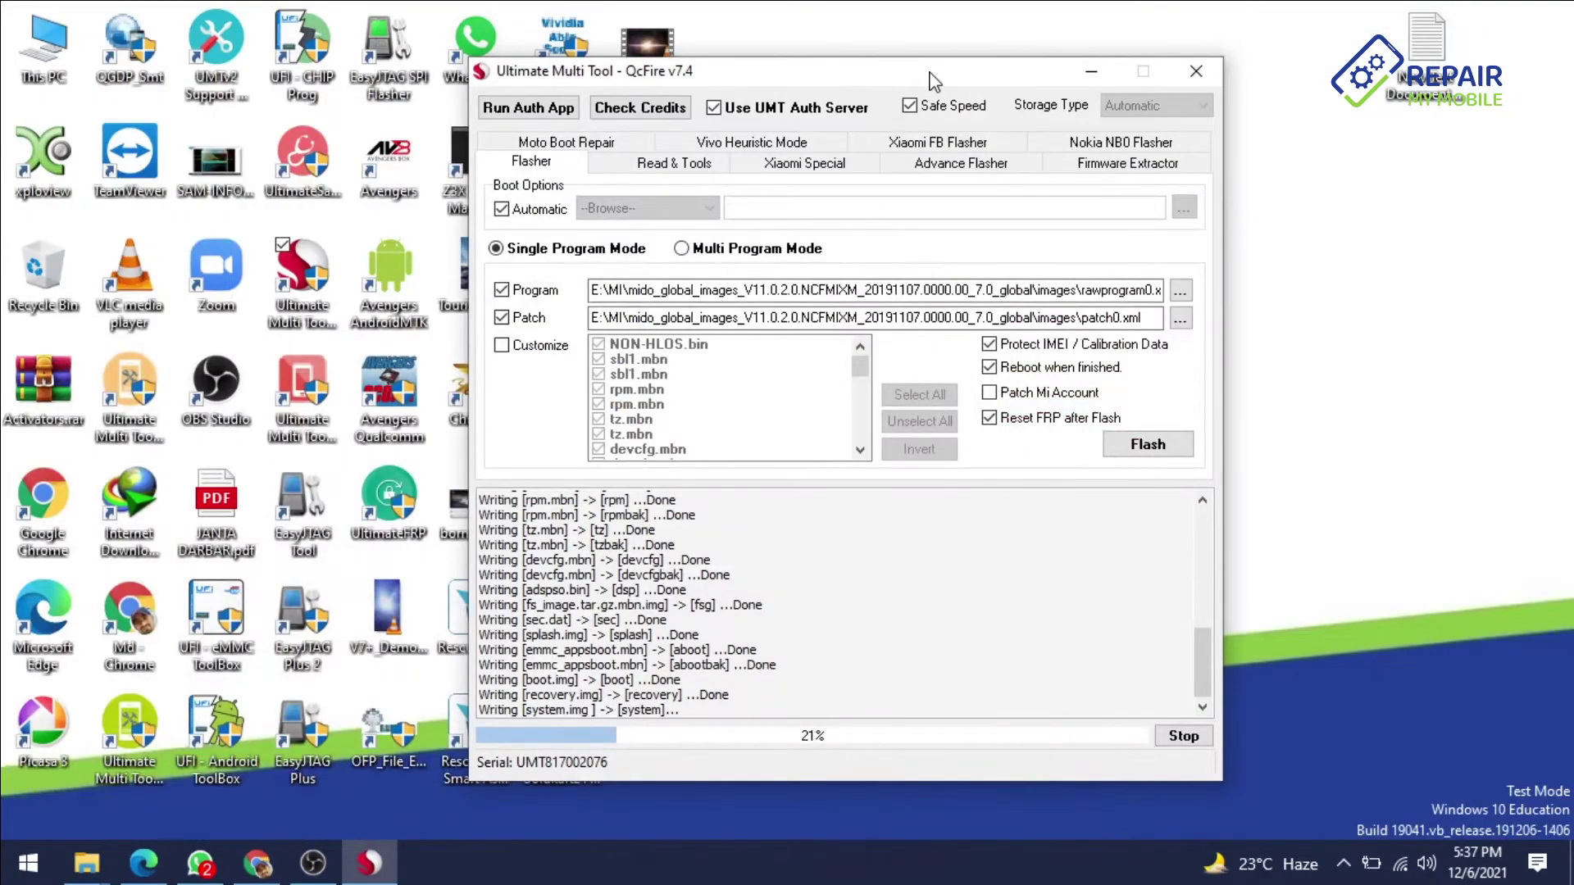
Reposition the QcFire window on the desktop while system and cust are being written.
left_click_drag(971, 78, 464, 67)
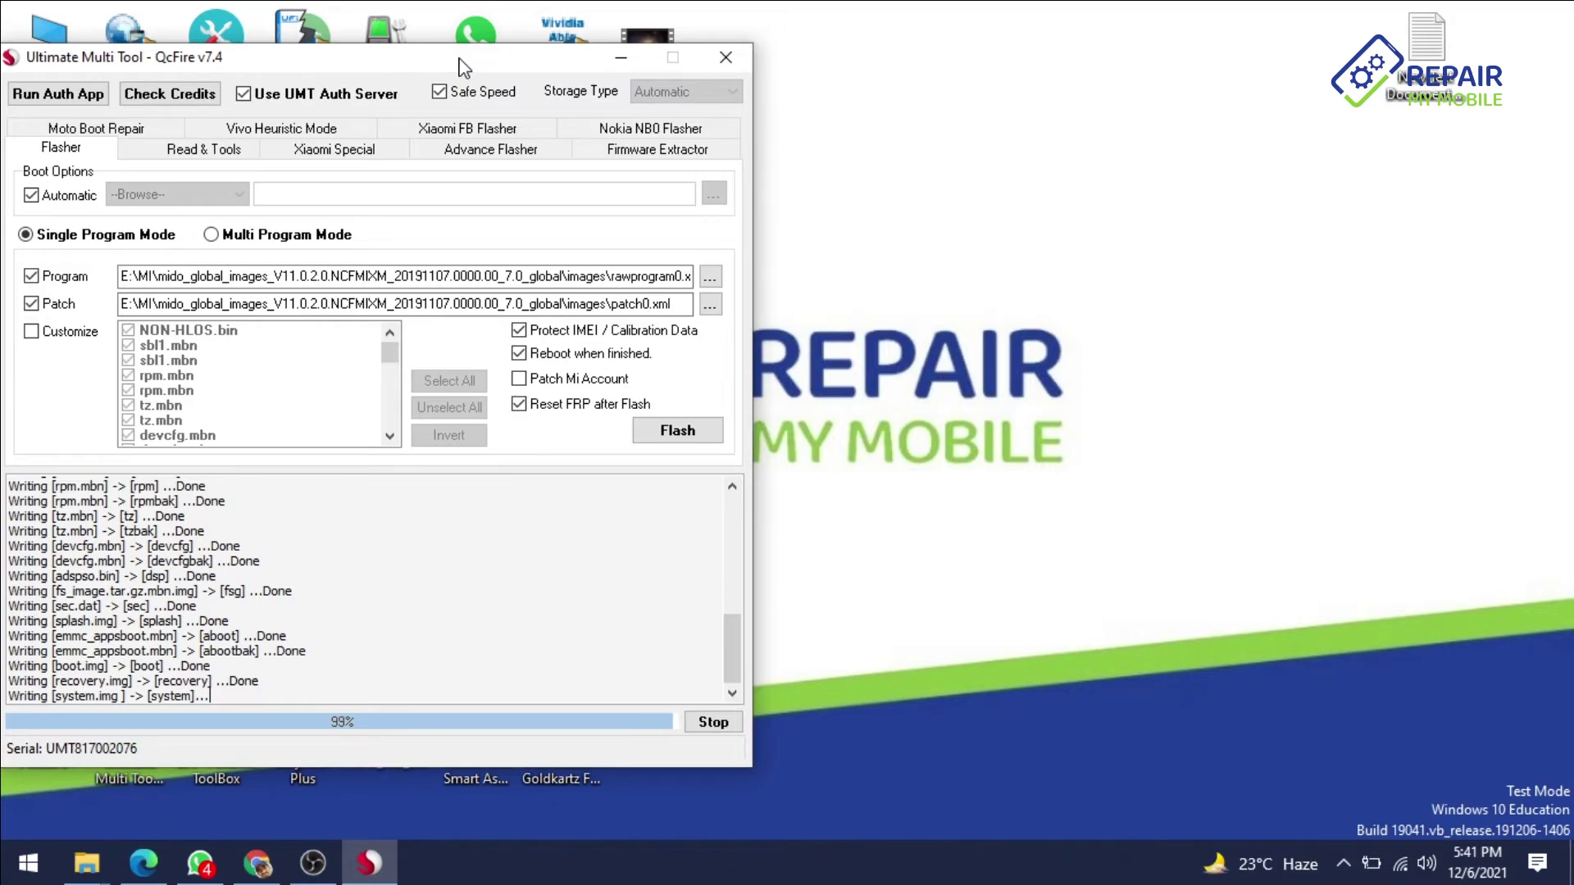
left_click_drag(483, 70, 723, 114)
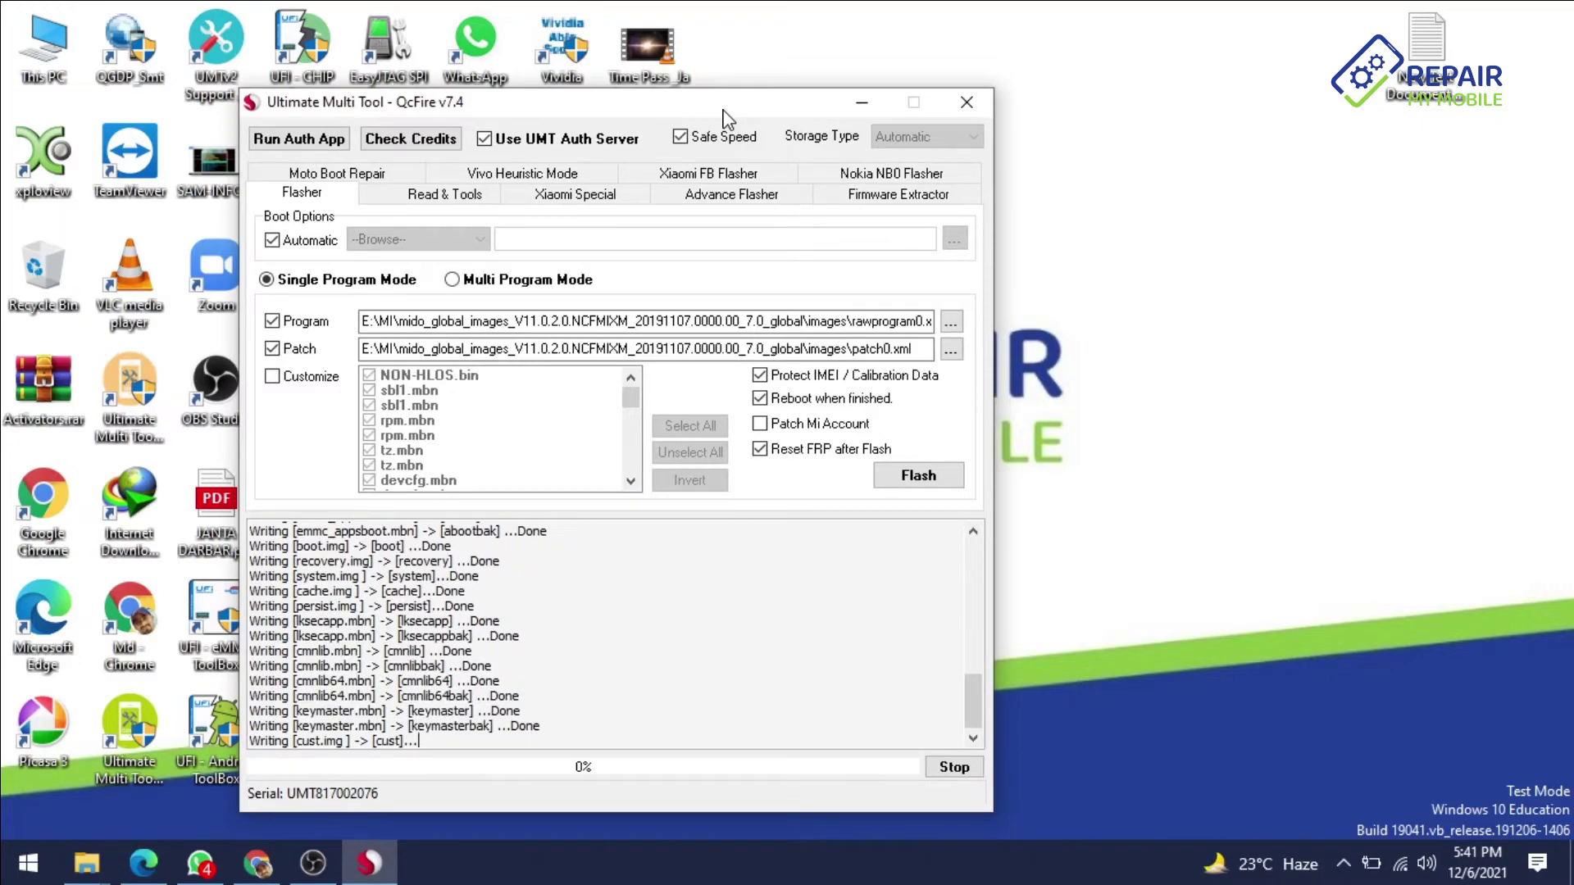
left_click_drag(725, 107, 954, 51)
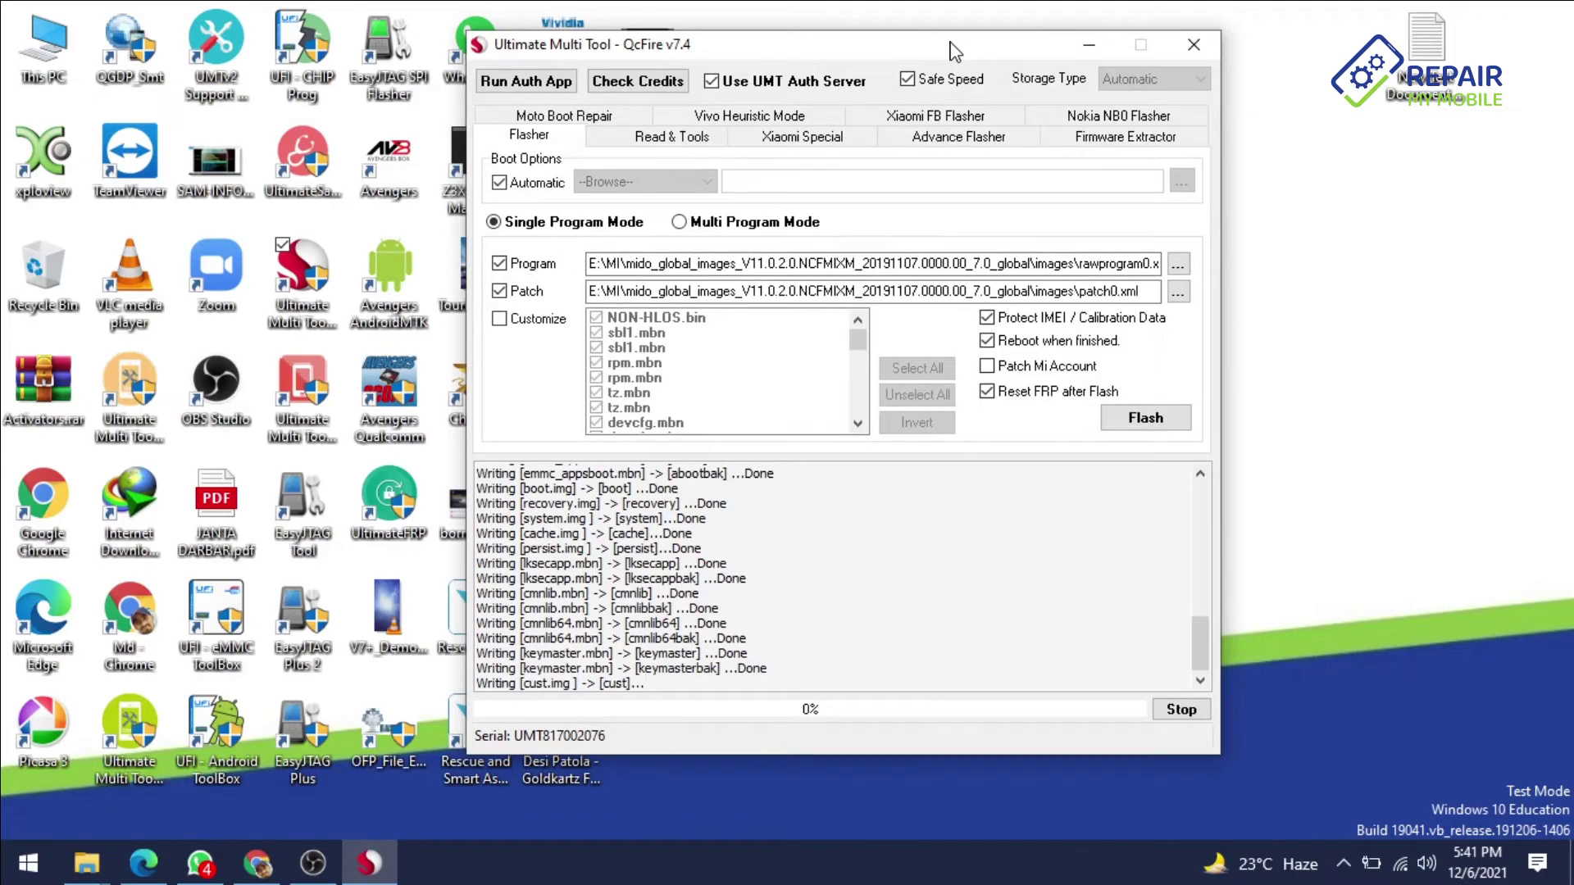